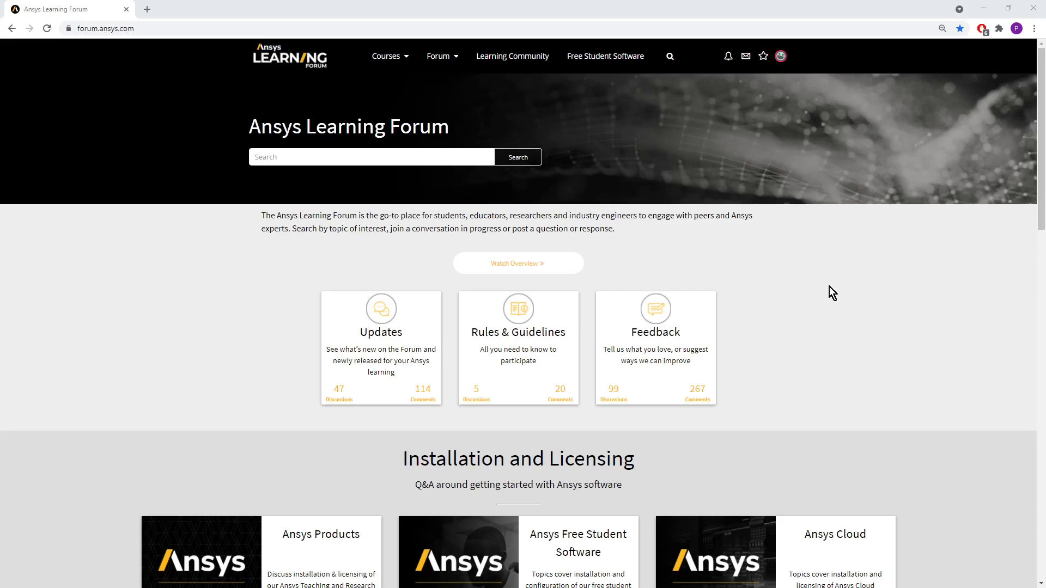
Step: Look over the Ansys Learning Forum's installation, simulation and physics discussion categories, and switch to SpaceClaim
scroll(833, 335, "down", 4)
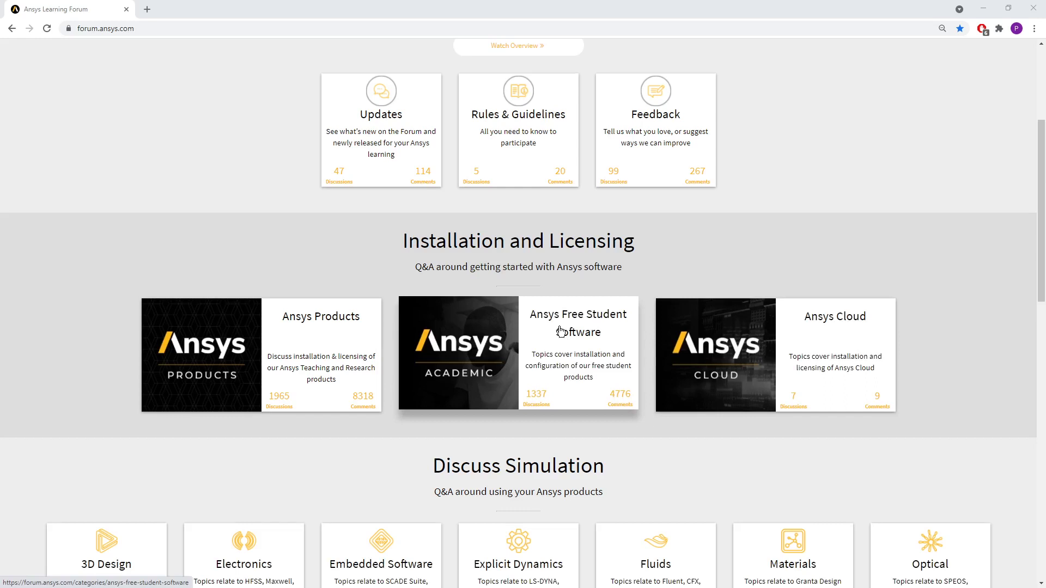
scroll(561, 331, "down", 6)
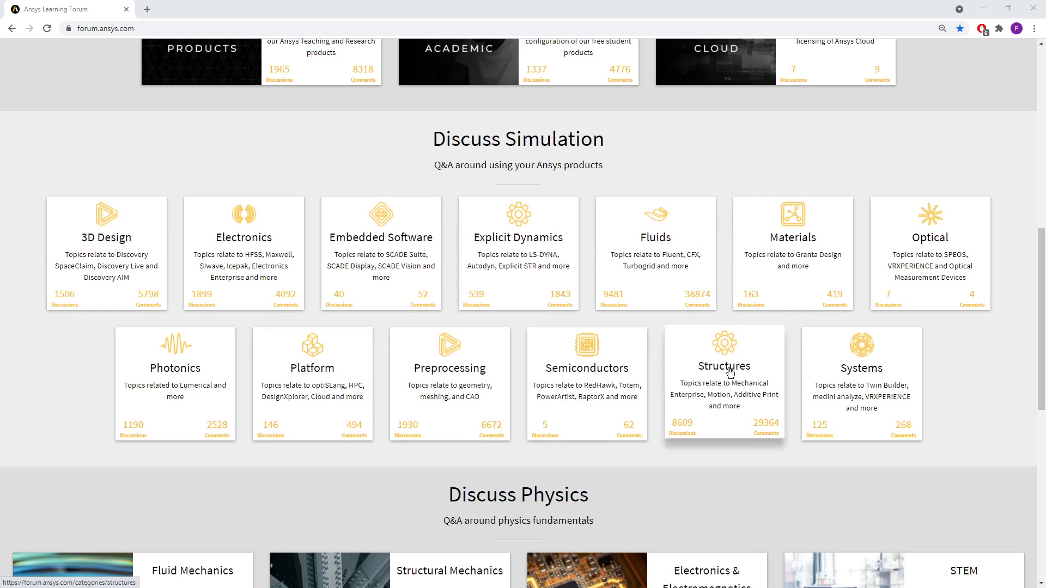
scroll(732, 370, "down", 4)
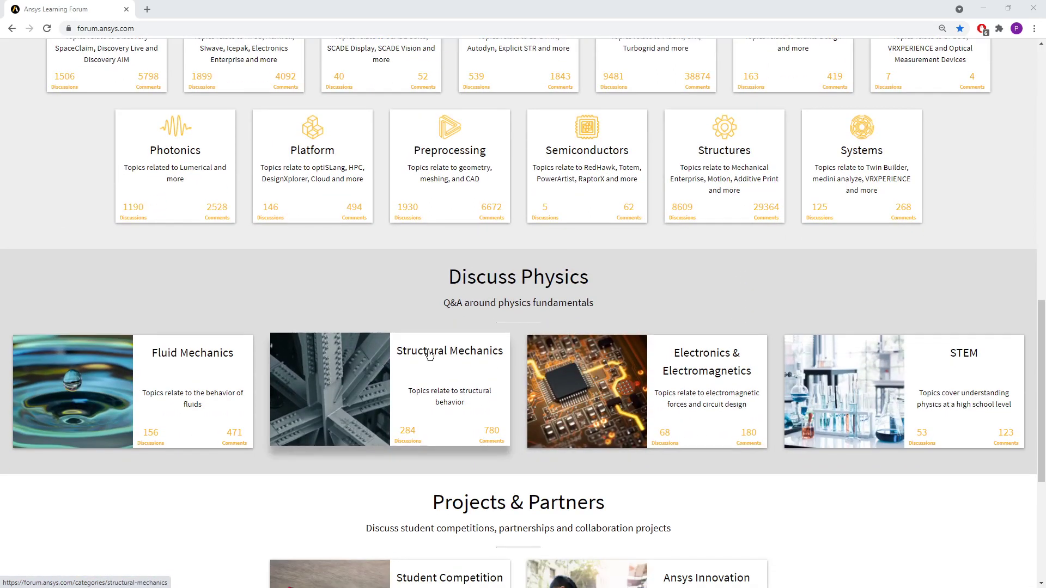
scroll(388, 294, "up", 14)
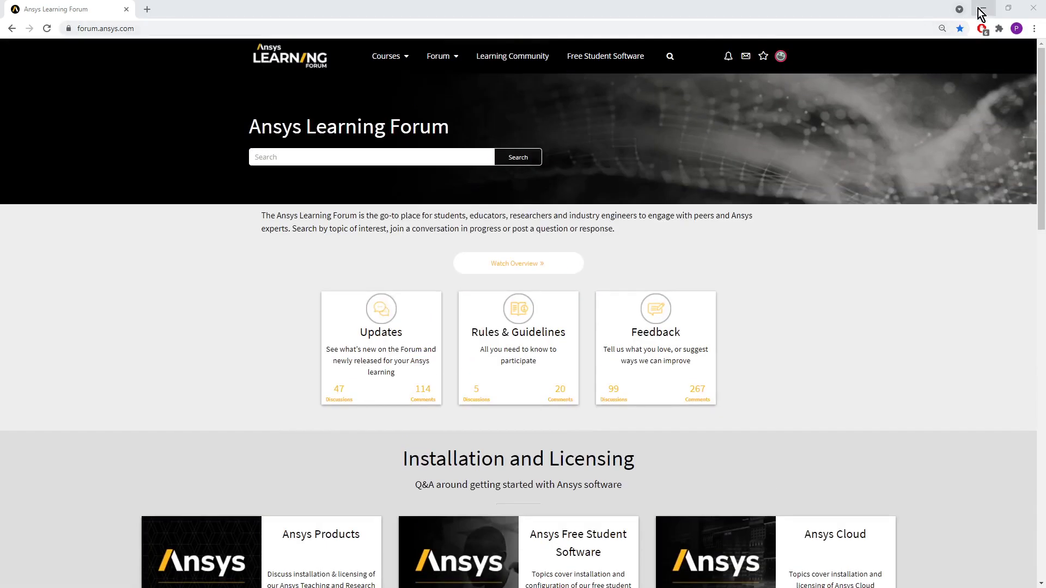
left_click(979, 8)
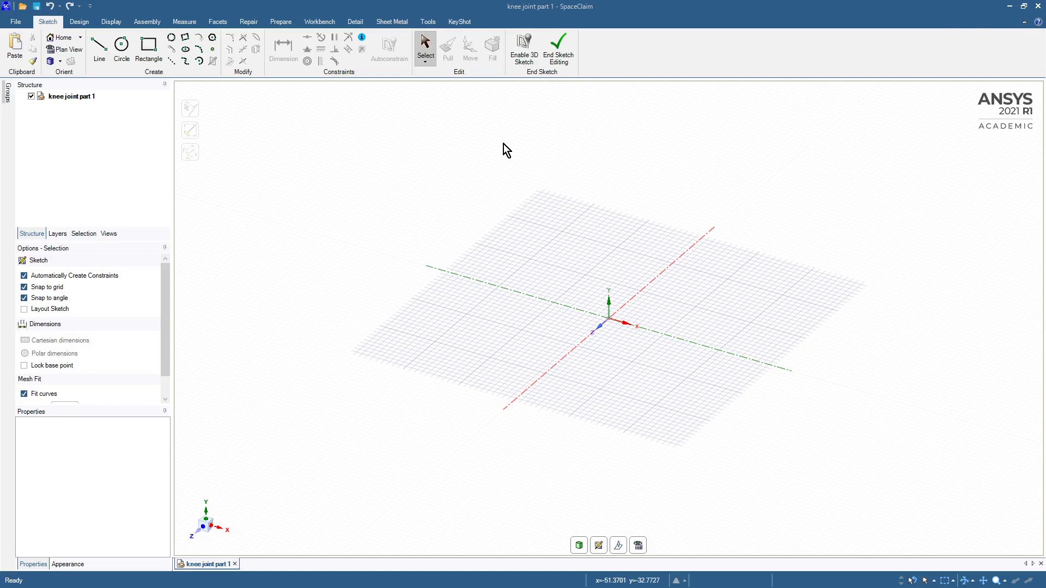
Step: Open femur-tibia.stl from the knee_bones folder, using the STL file type and automatic STL units
left_click(15, 22)
left_click(26, 67)
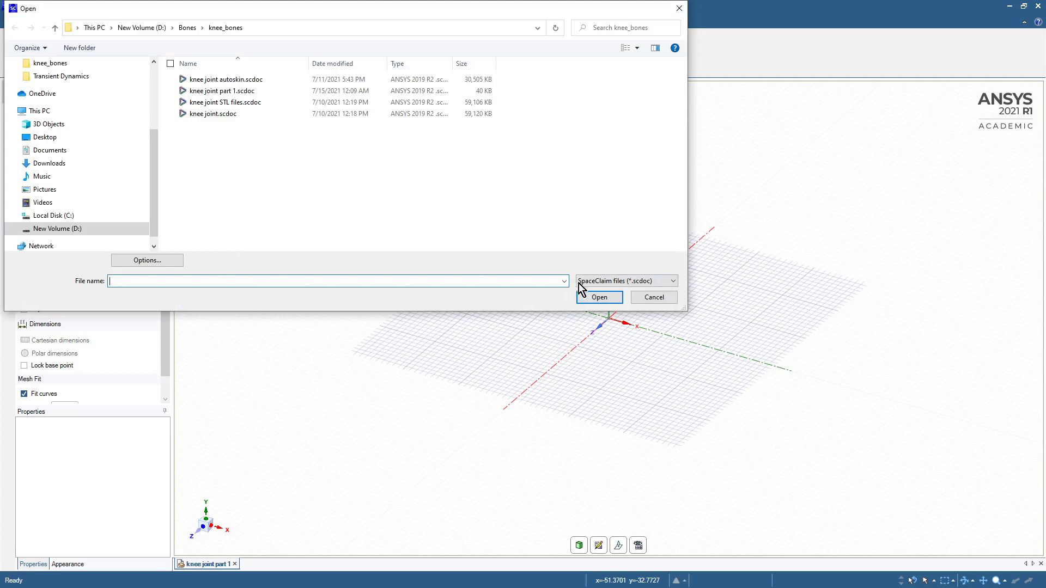
left_click(583, 282)
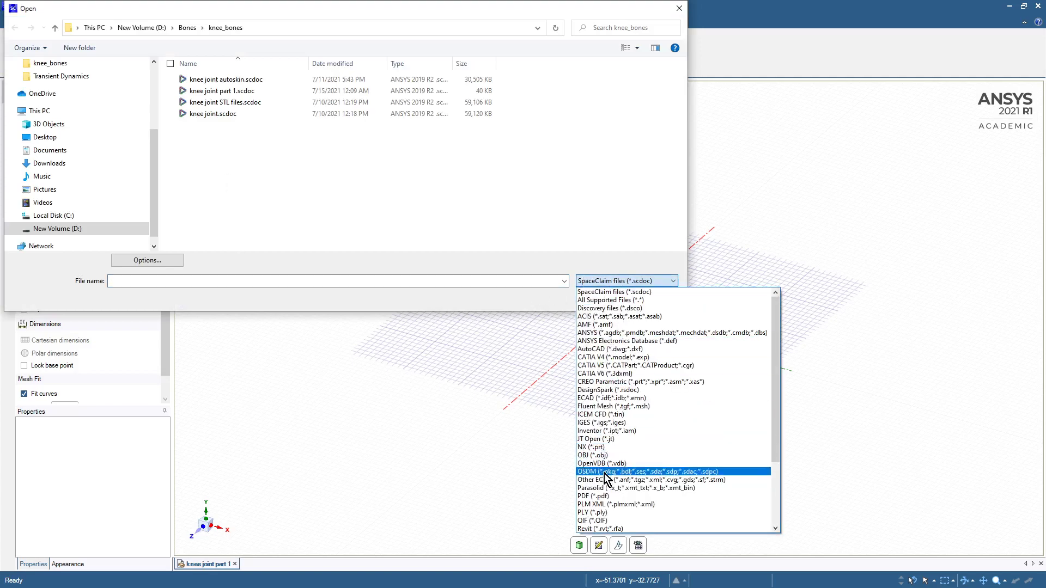
scroll(609, 467, "down", 4)
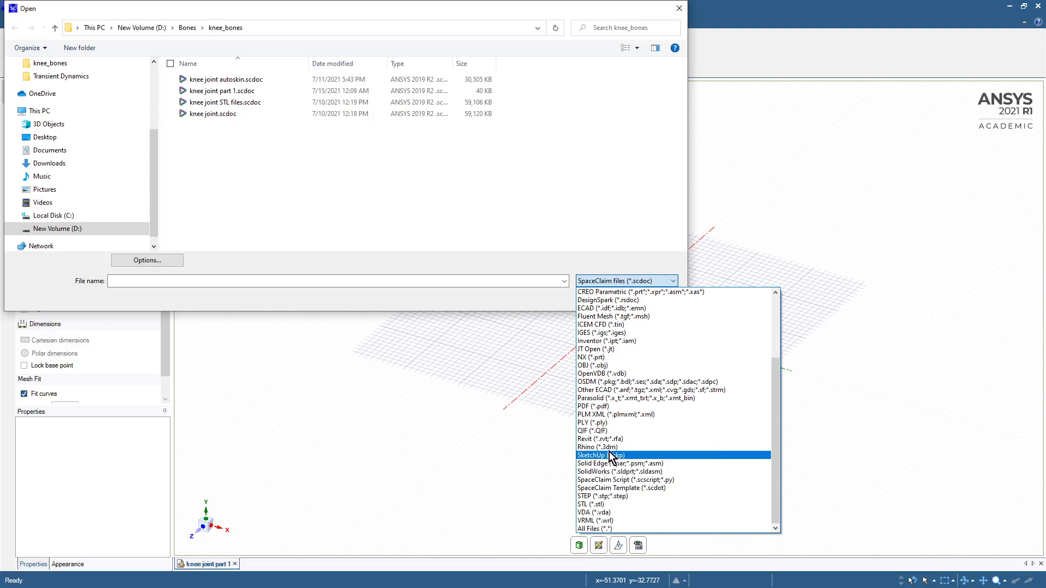
left_click(613, 504)
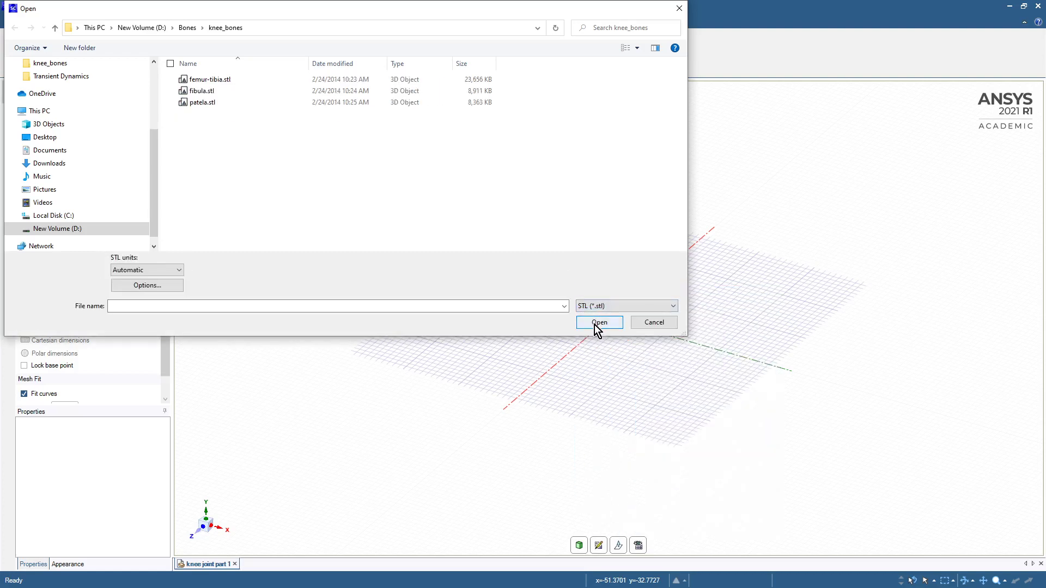
left_click(214, 82)
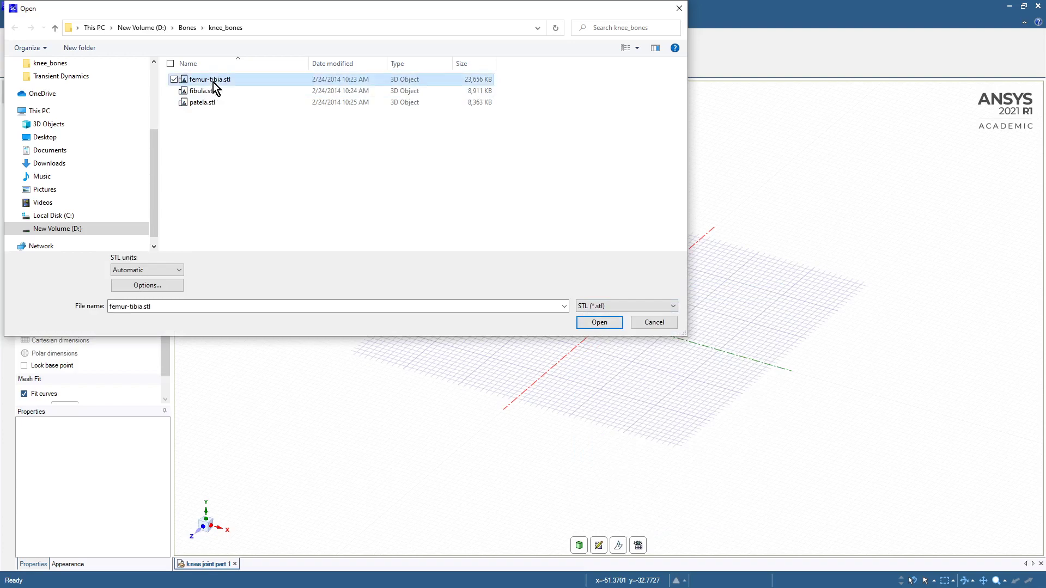
left_click(598, 326)
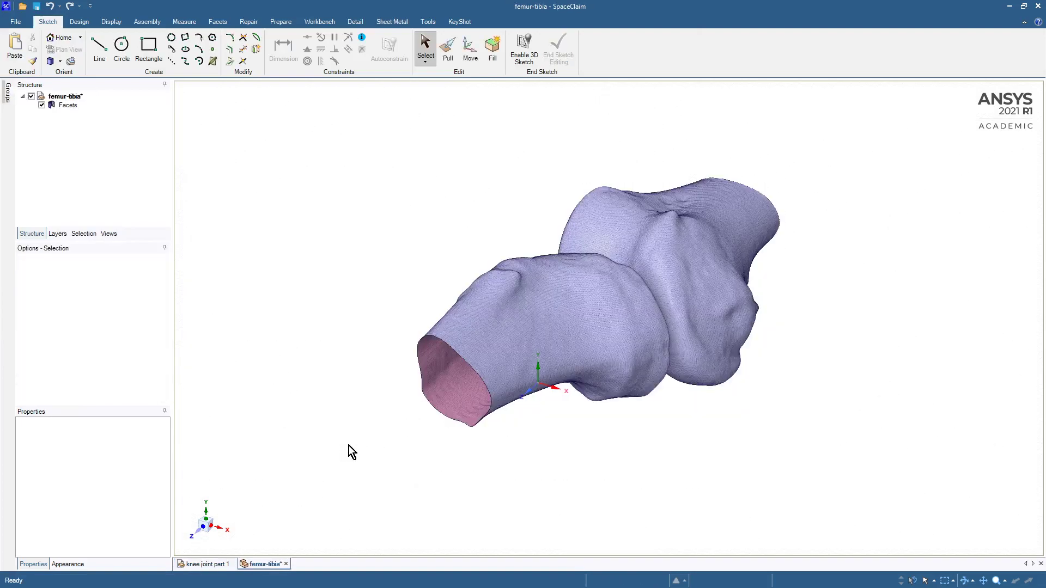
Step: Separate the disconnected regions of the femur-tibia mesh into individual faceted bodies and highlight the lower bone to identify it
middle_click_drag(517, 301, 334, 333)
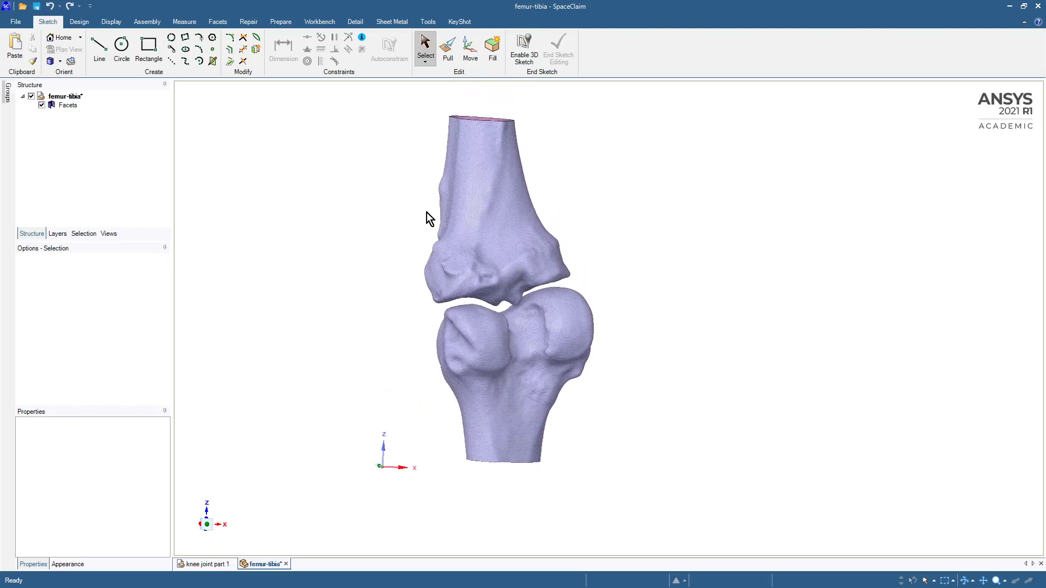
middle_click_drag(478, 214, 529, 339)
middle_click_drag(432, 266, 282, 276)
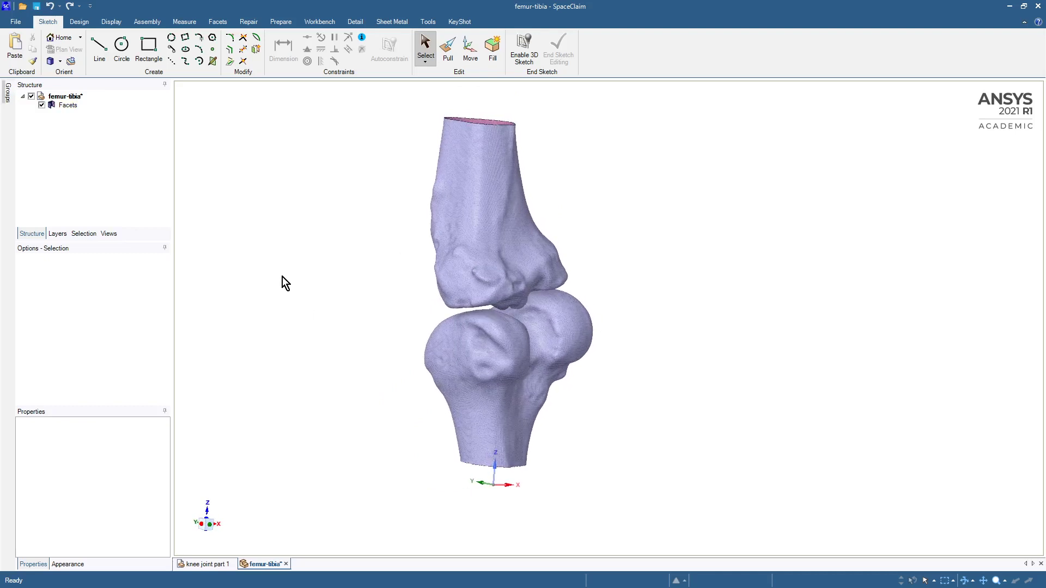
left_click(224, 24)
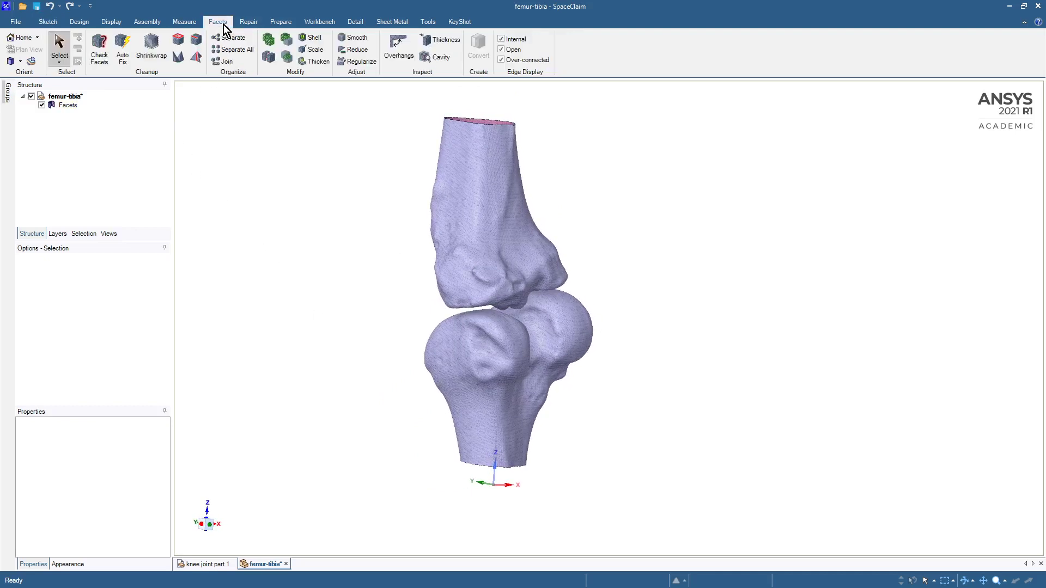
scroll(299, 180, "up", 2)
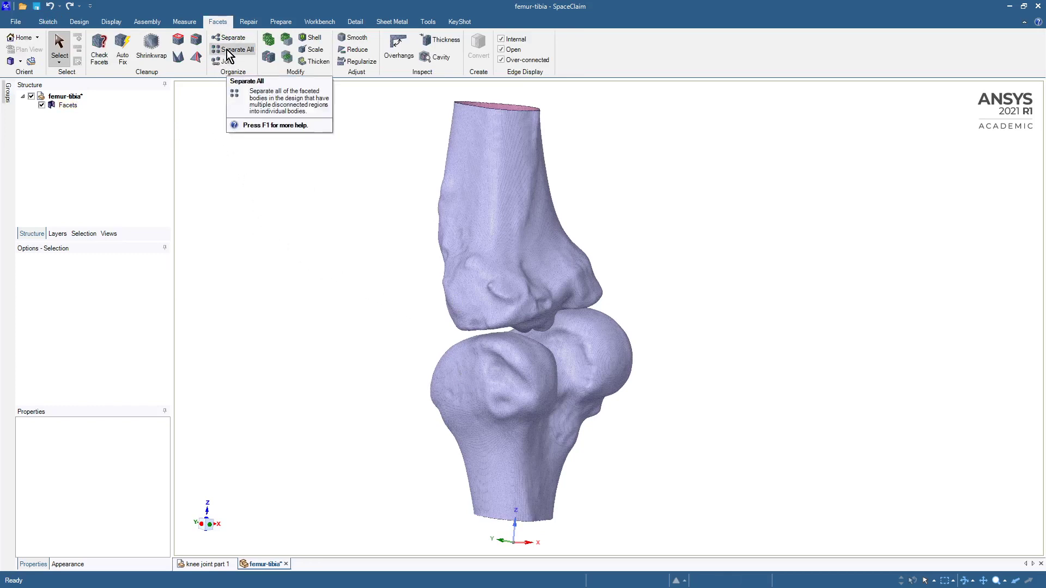
left_click(67, 105)
left_click(65, 105)
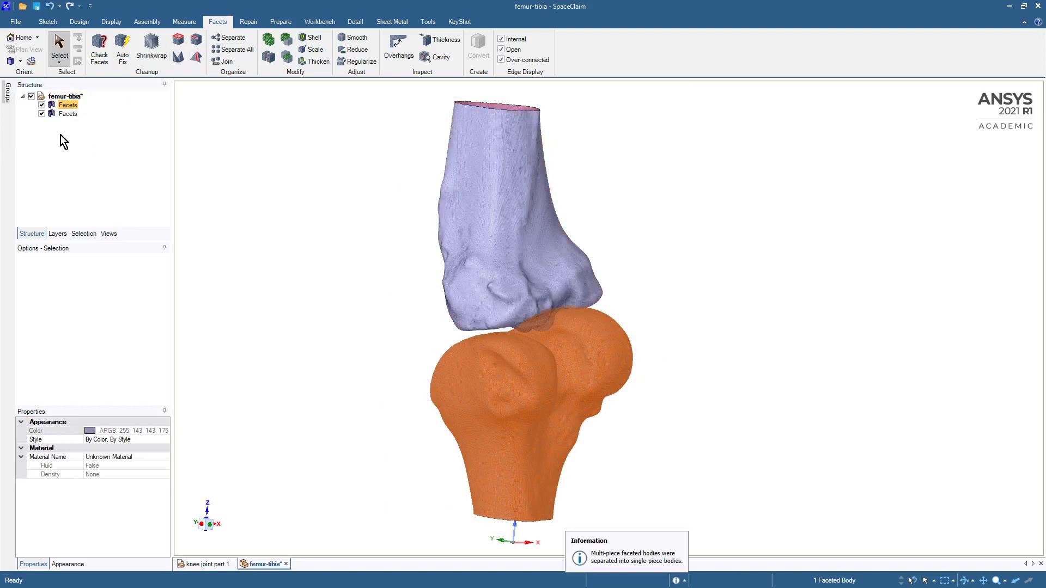
left_click(61, 106)
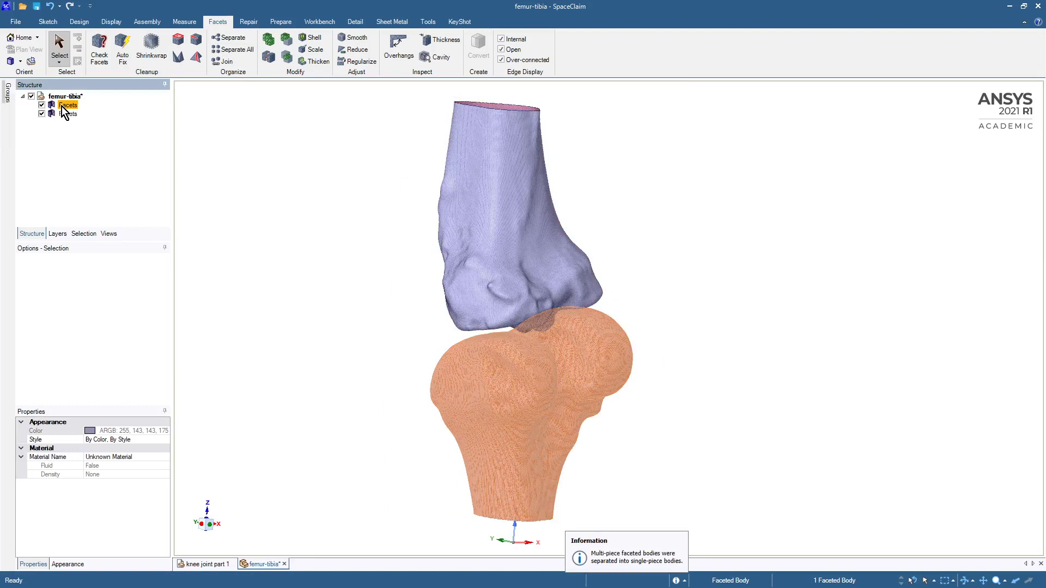
middle_click_drag(273, 223, 273, 224)
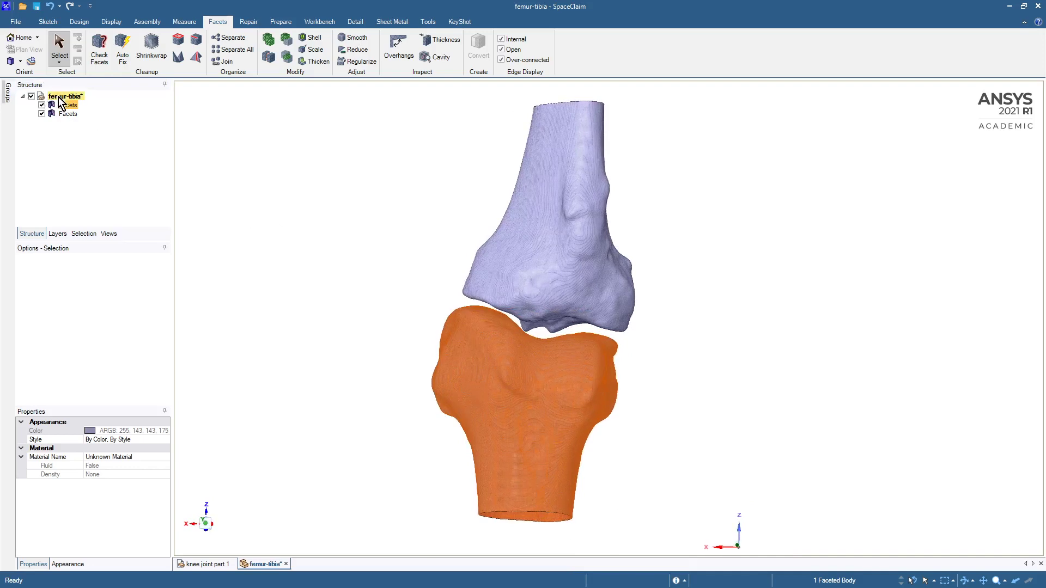
Step: Add a new component named Femur under the femur-tibia part
left_click(60, 98)
right_click(60, 98)
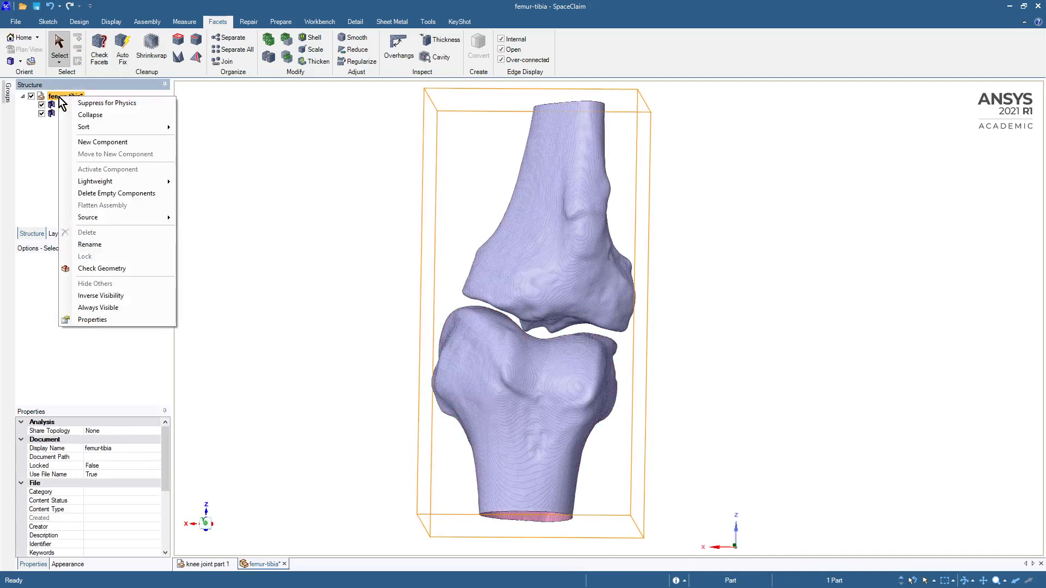
left_click(92, 141)
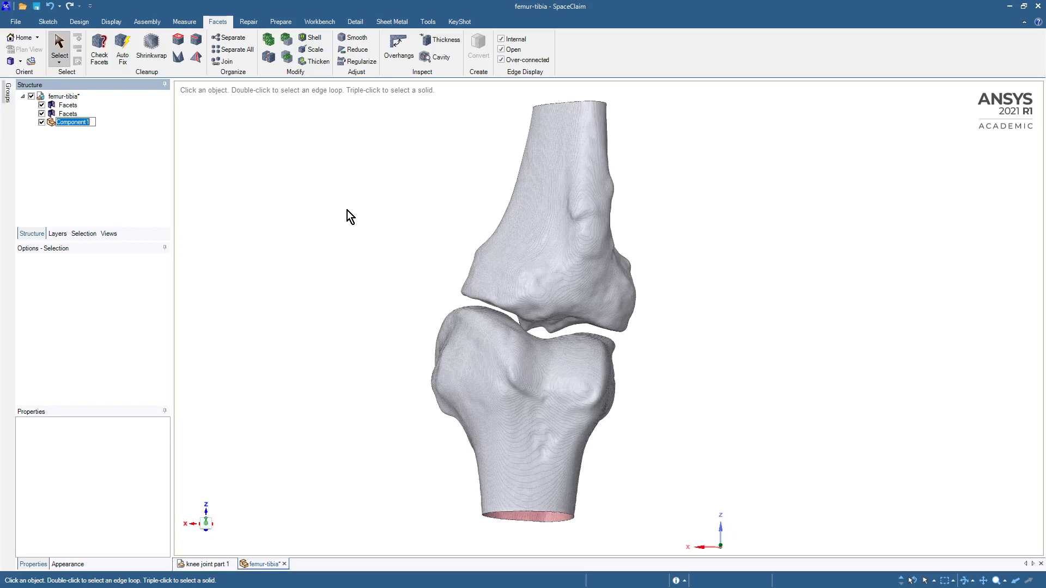
type("F")
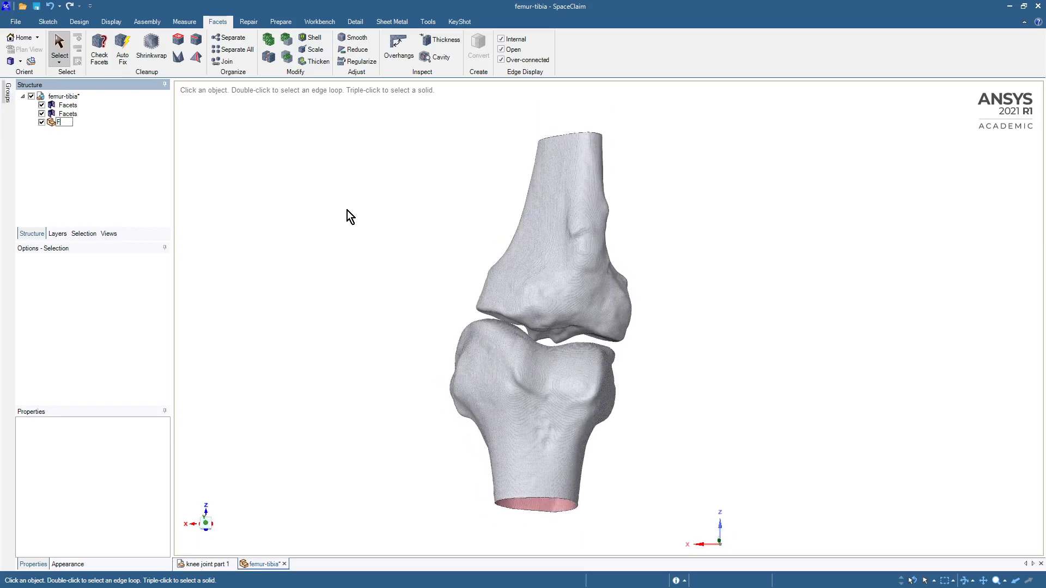
type("emur")
key("Return")
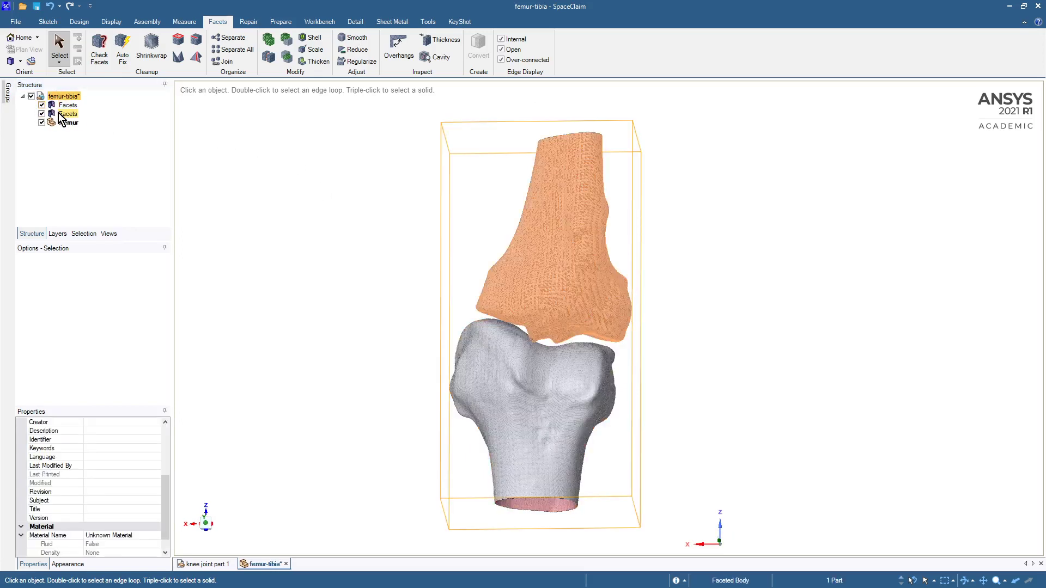
Step: Move the lower bone's faceted body into the Femur component and open that component in its own document
left_click(61, 105)
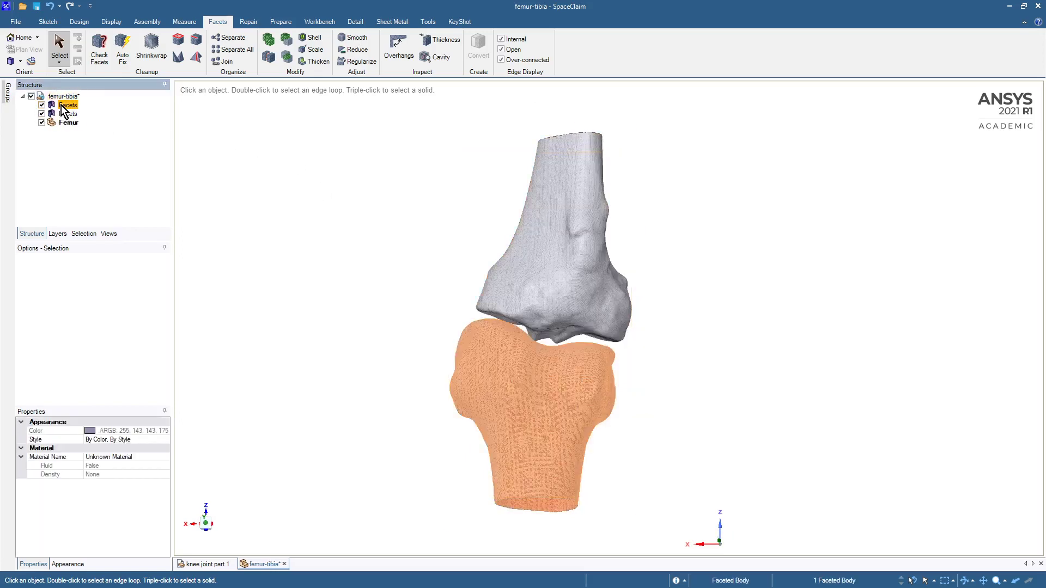
left_click_drag(61, 106, 65, 123)
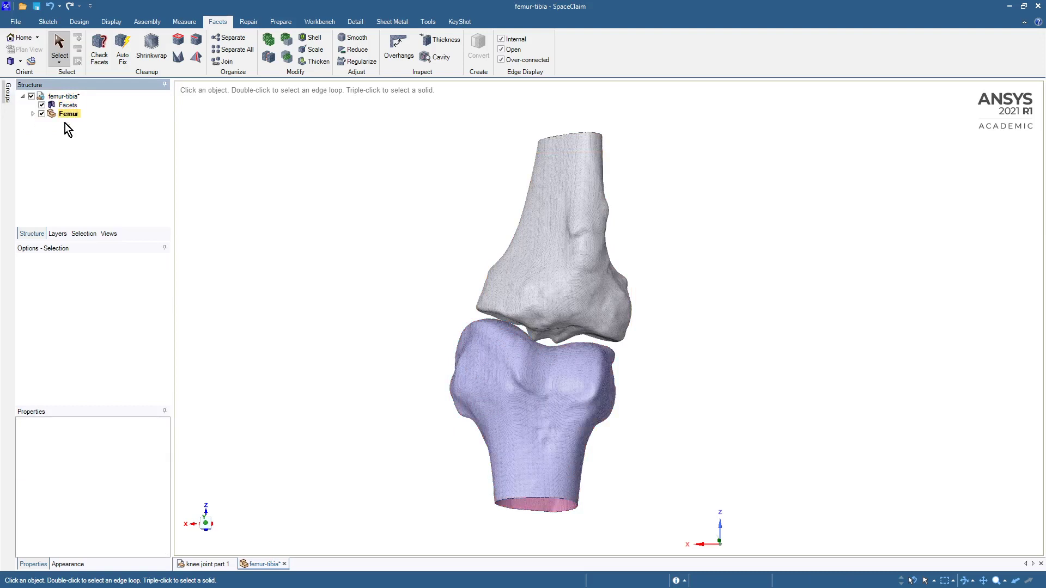
left_click(51, 113)
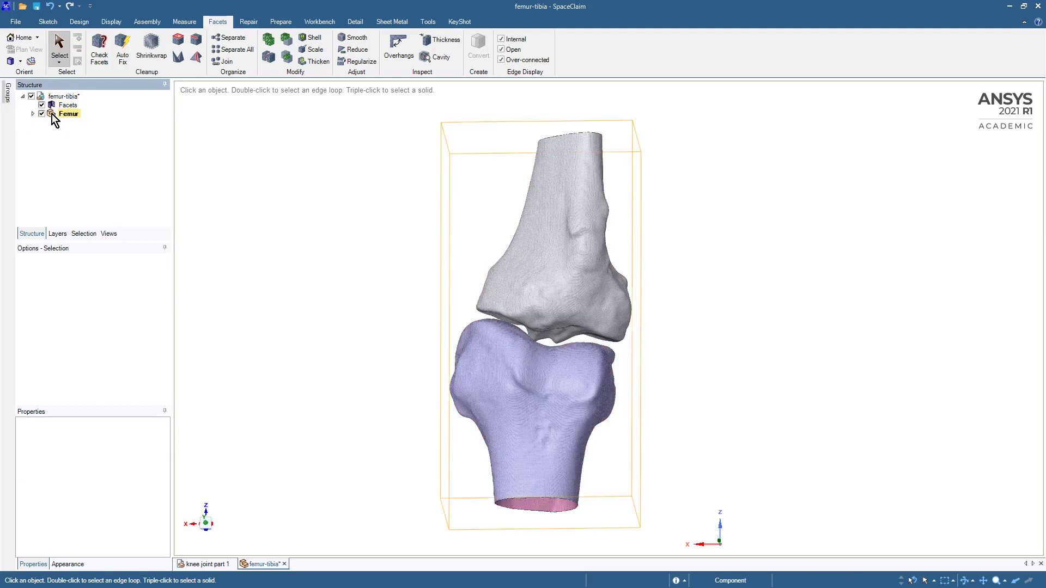
right_click(51, 114)
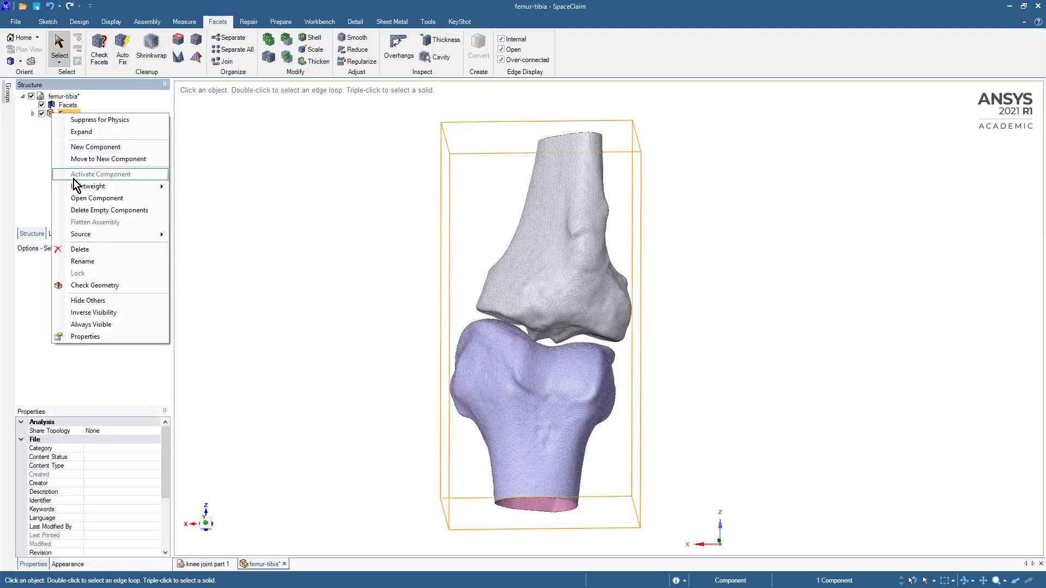
left_click(82, 198)
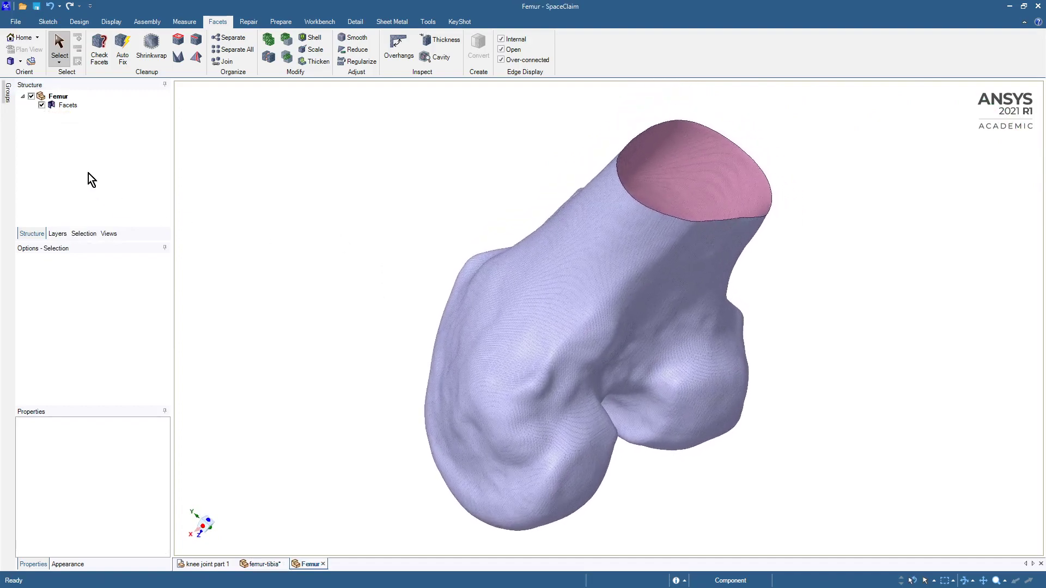
Step: Run Check Facets on the femur's faceted body to inspect the mesh for problems
left_click(66, 106)
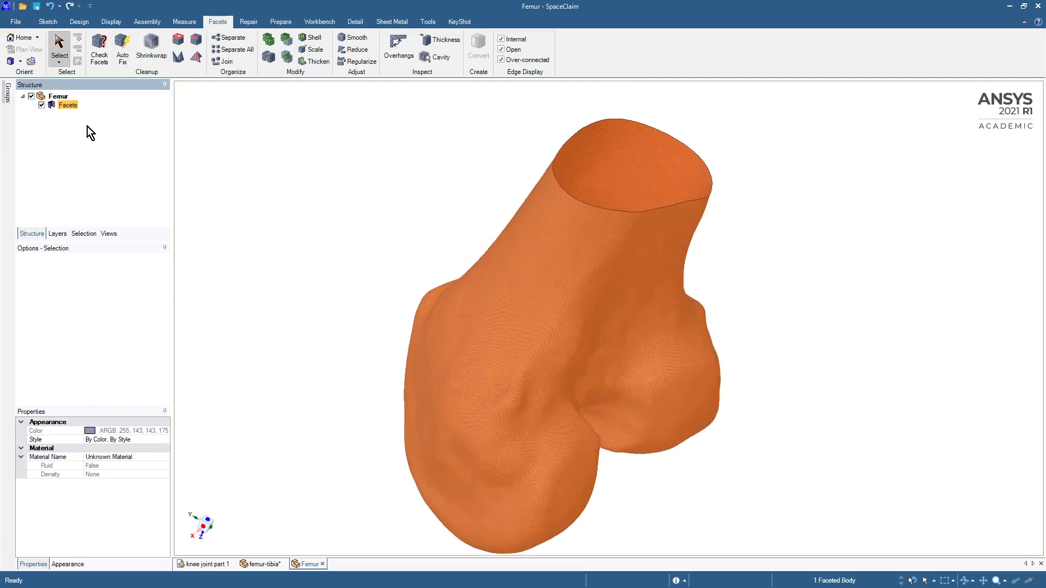
left_click(98, 56)
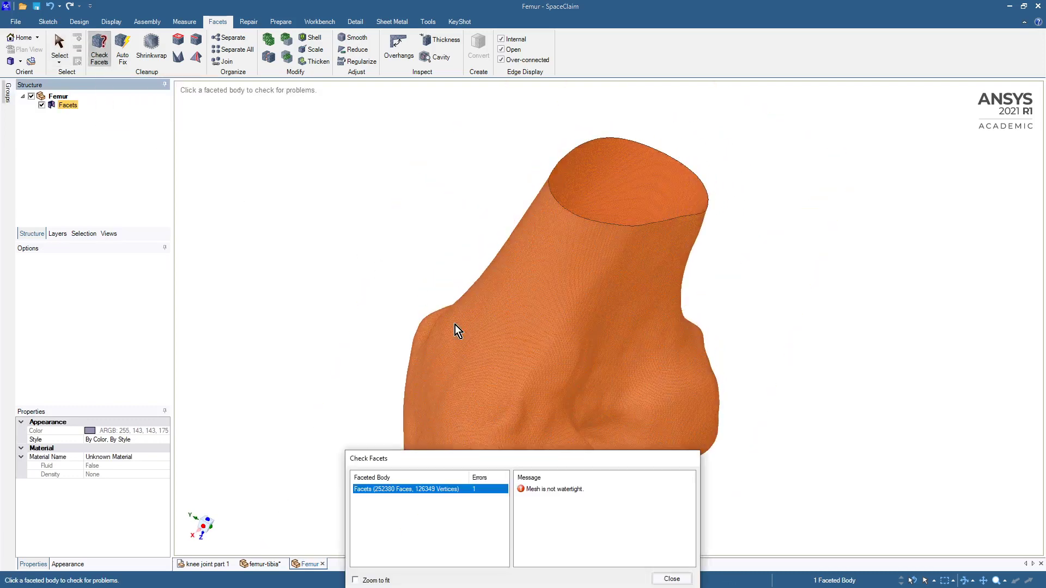
key("Escape")
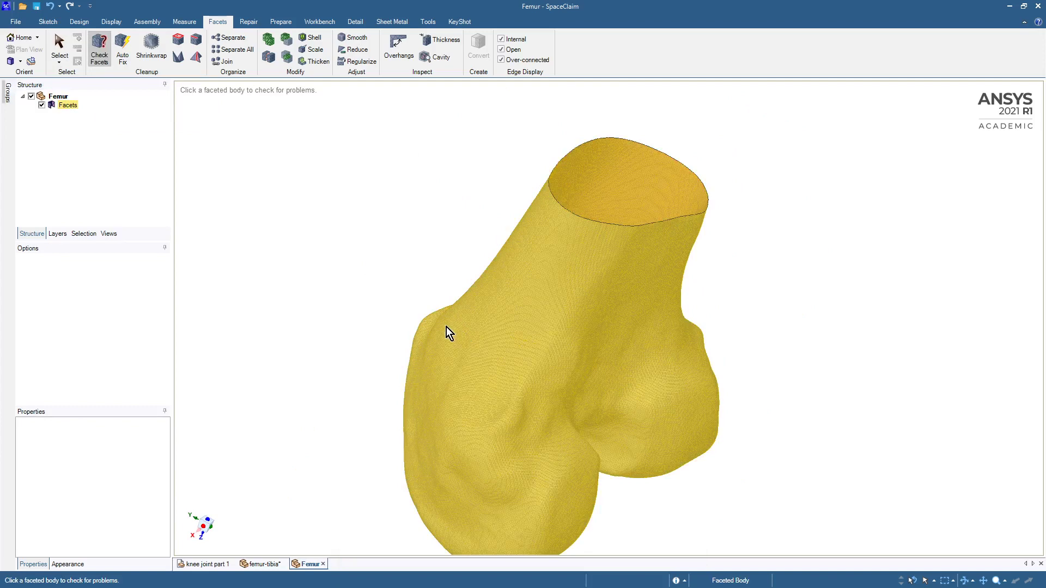
left_click(446, 327)
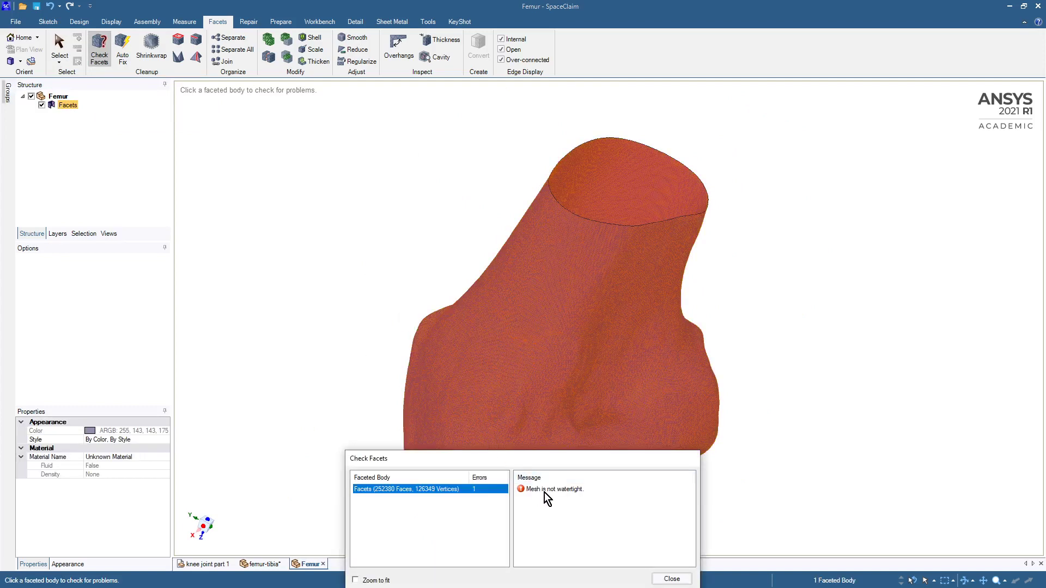
left_click(671, 579)
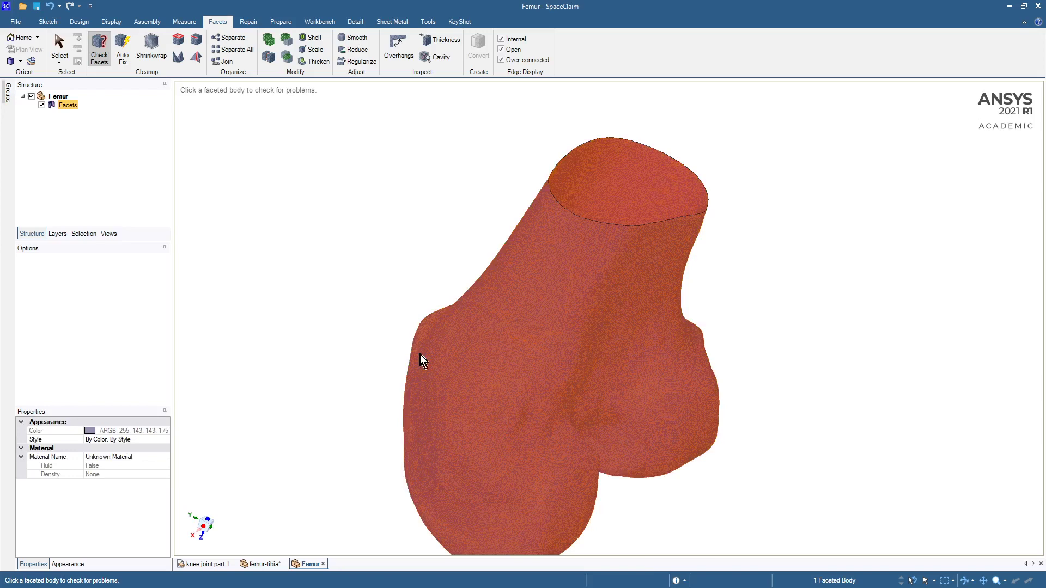
Step: Close the open end of the femur shaft by fixing the mesh hole with the Cap option
left_click(178, 42)
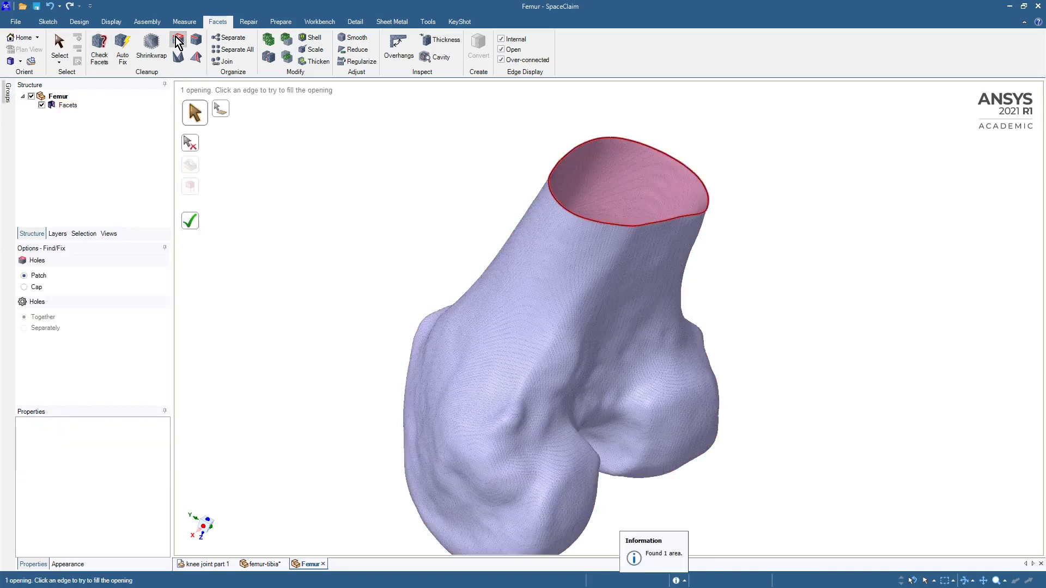
left_click(25, 288)
left_click(196, 223)
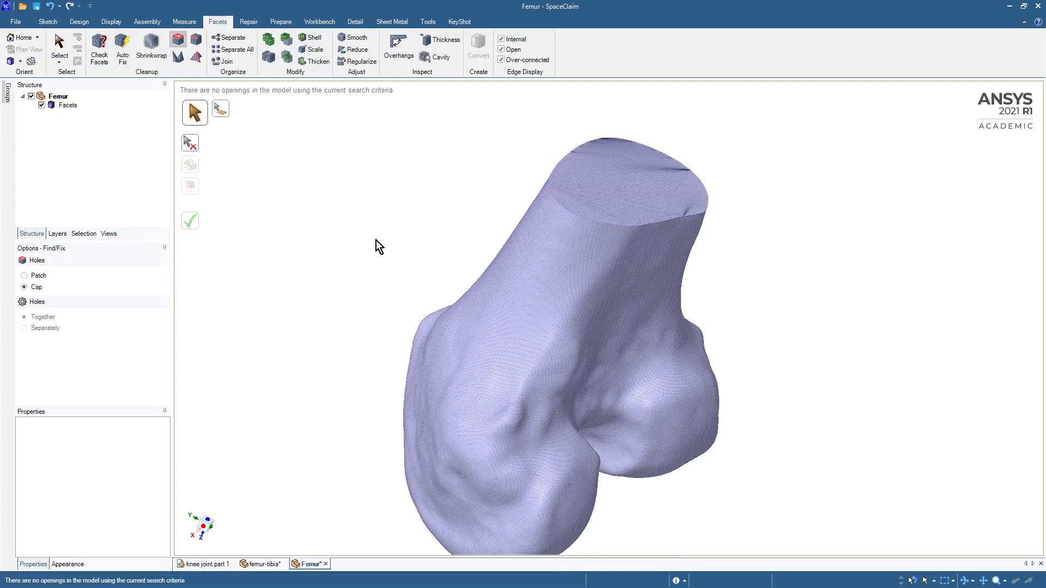
middle_click_drag(401, 216, 357, 178)
left_click(55, 105)
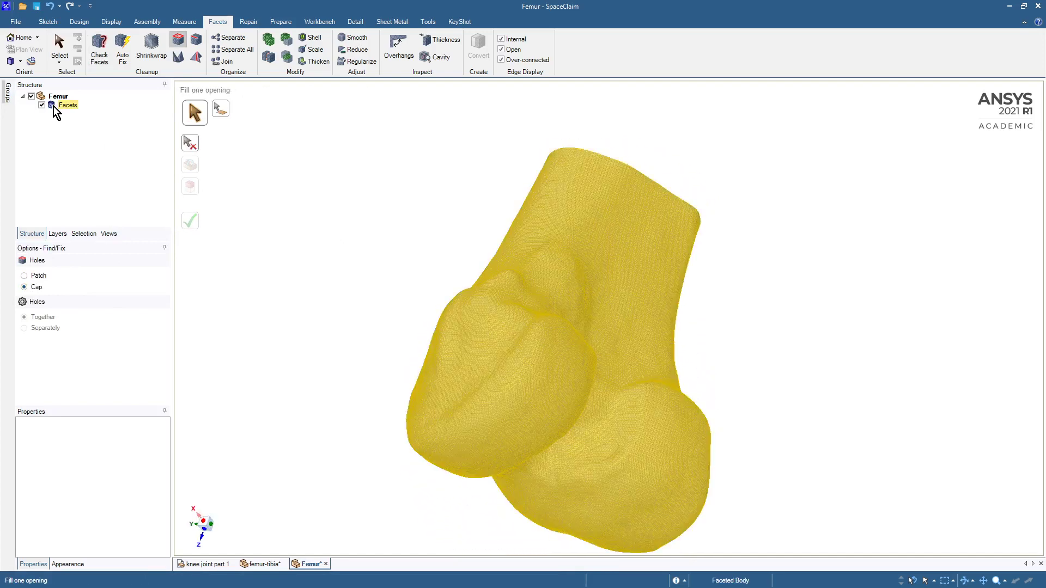
Step: Convert the femur's faceted body into a surface-patched solid body with Auto Skin
key("h")
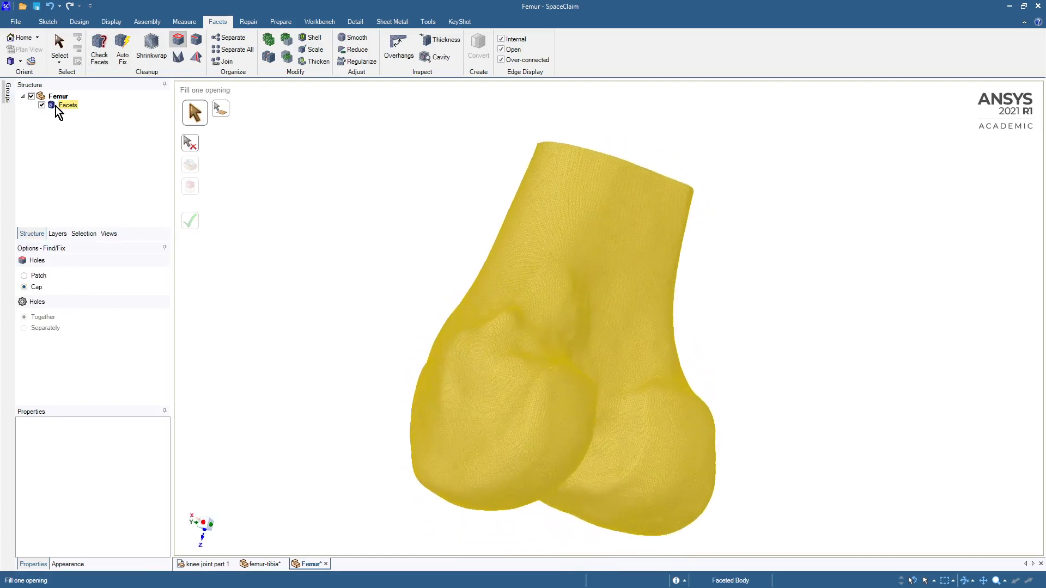
left_click(77, 142)
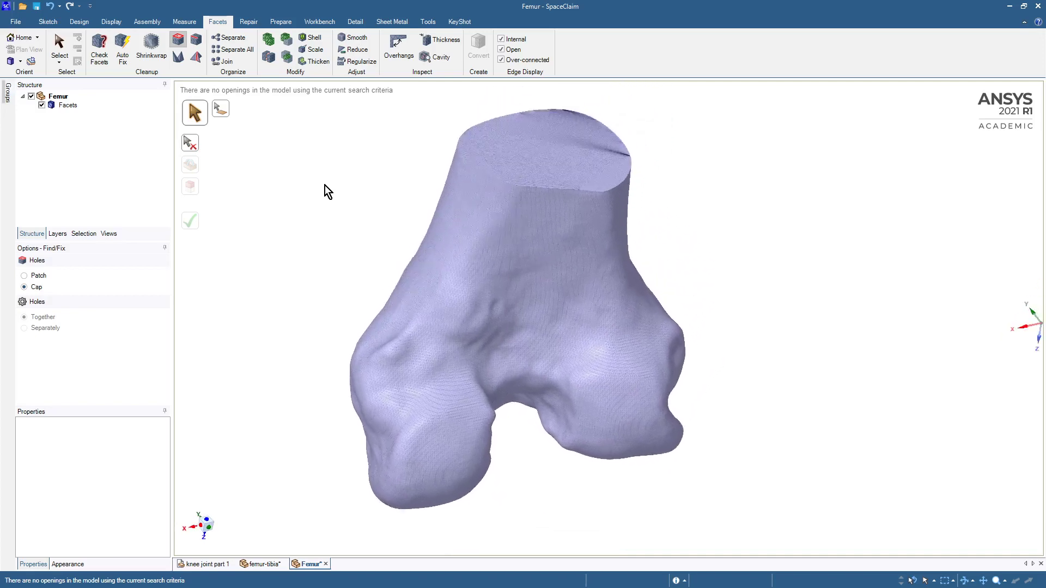
left_click(426, 23)
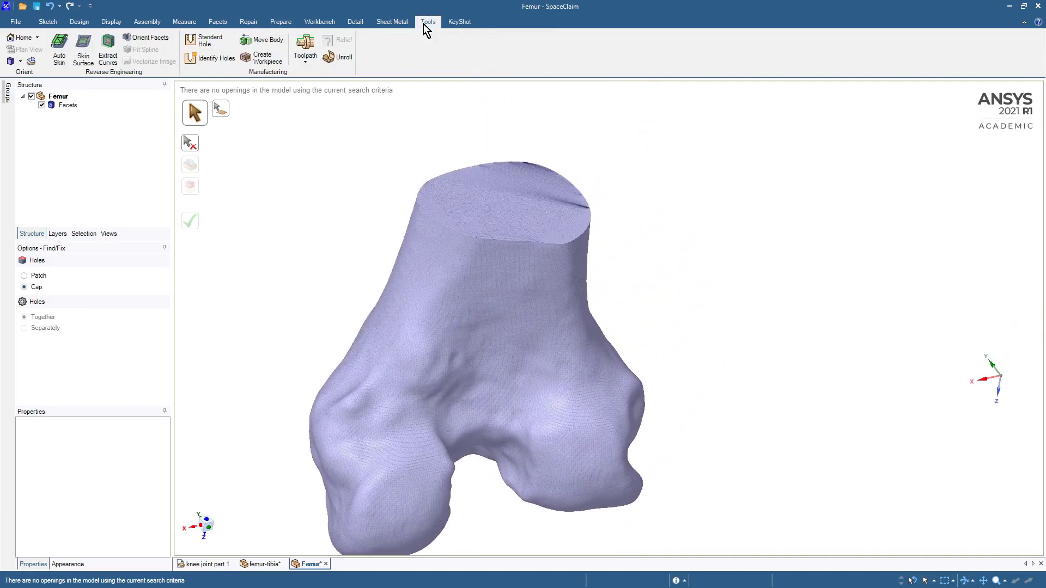
left_click(51, 53)
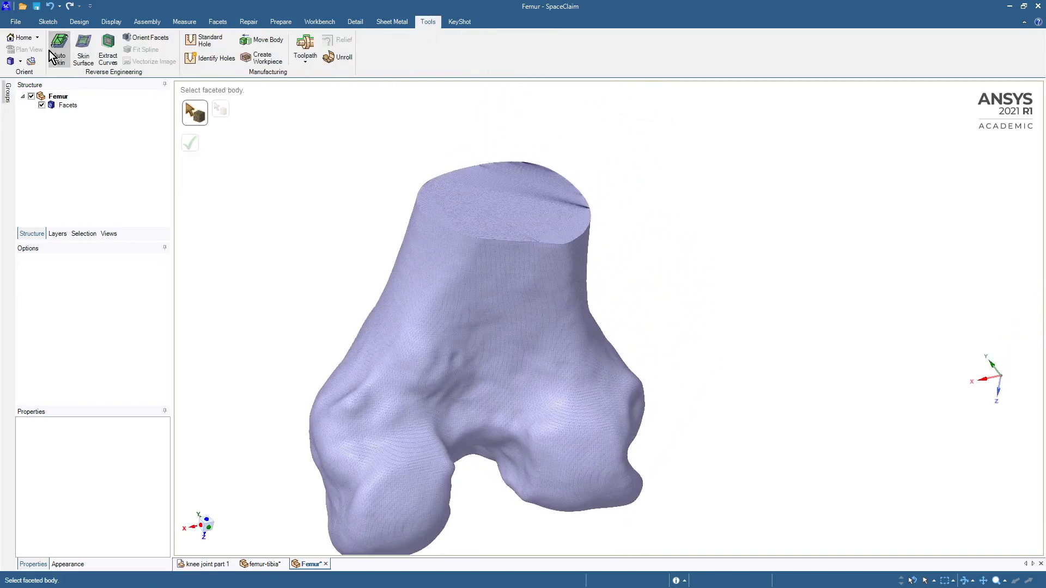
left_click(419, 261)
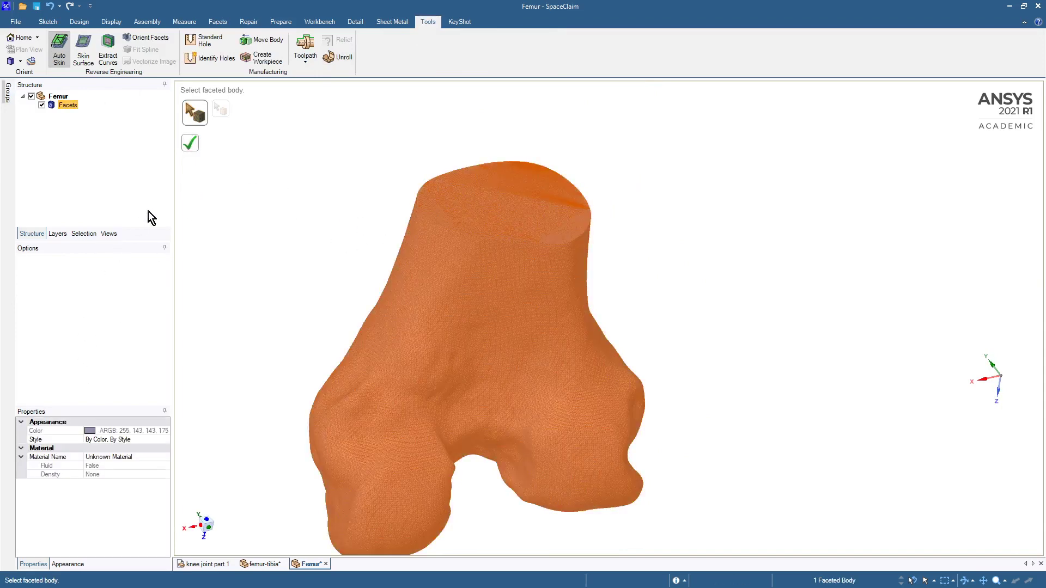
left_click(193, 150)
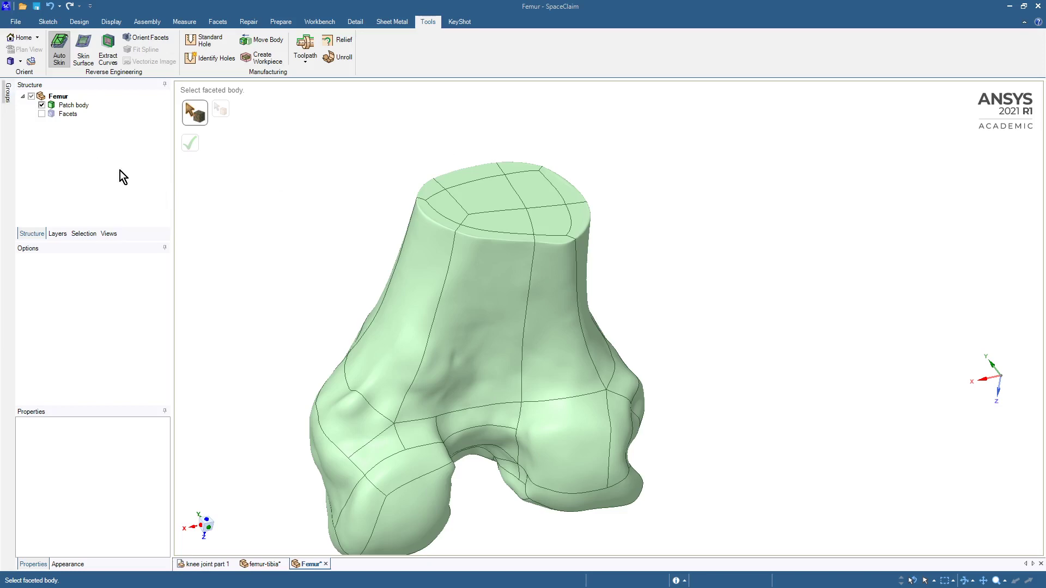
Step: Delete the hidden faceted body from the Femur component, keeping only the patch body
middle_click_drag(286, 227, 207, 140)
left_click(79, 22)
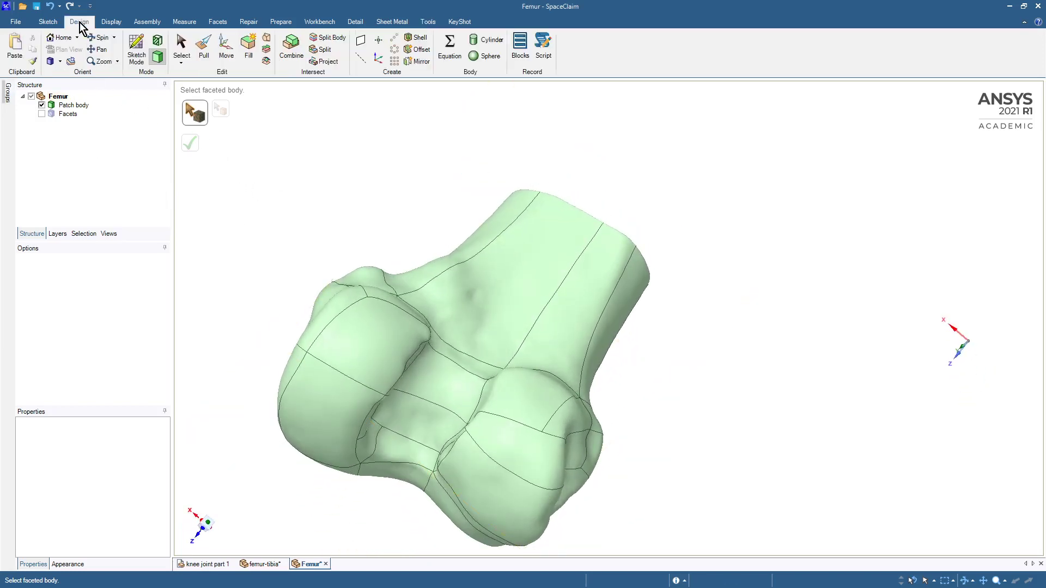
middle_click_drag(376, 360, 445, 473)
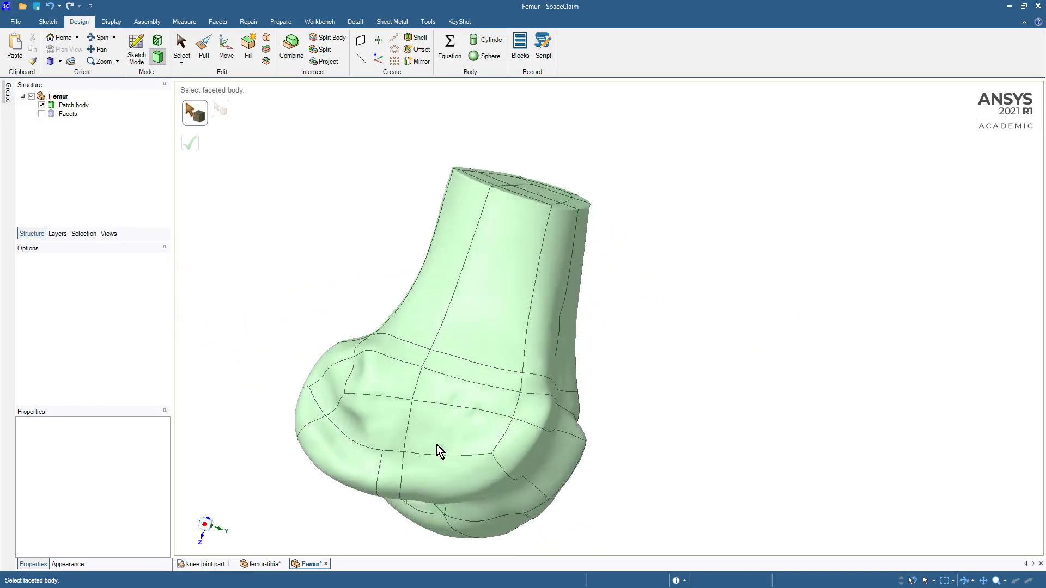
middle_click_drag(437, 445, 406, 356)
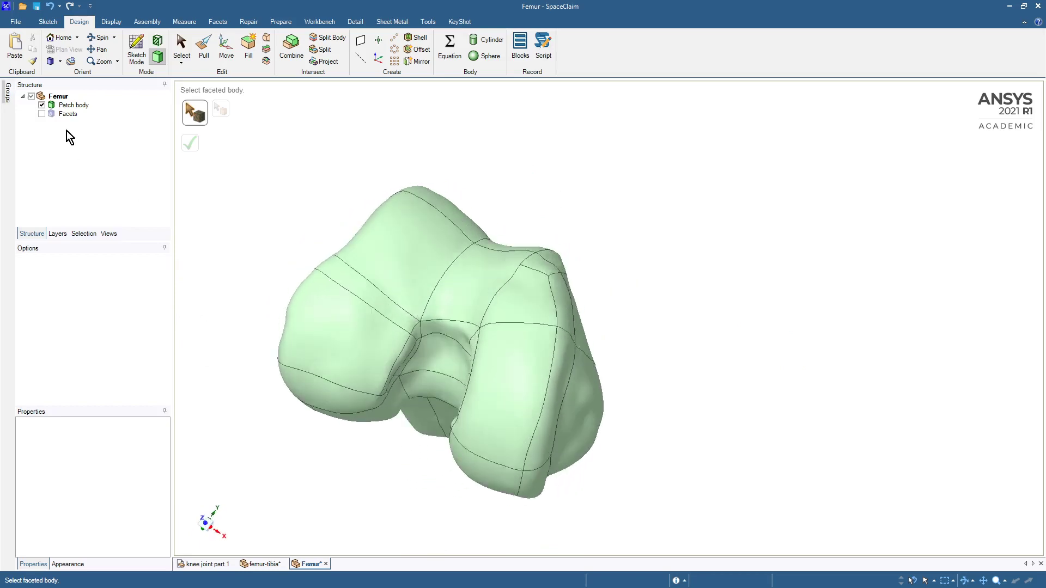
left_click(56, 115)
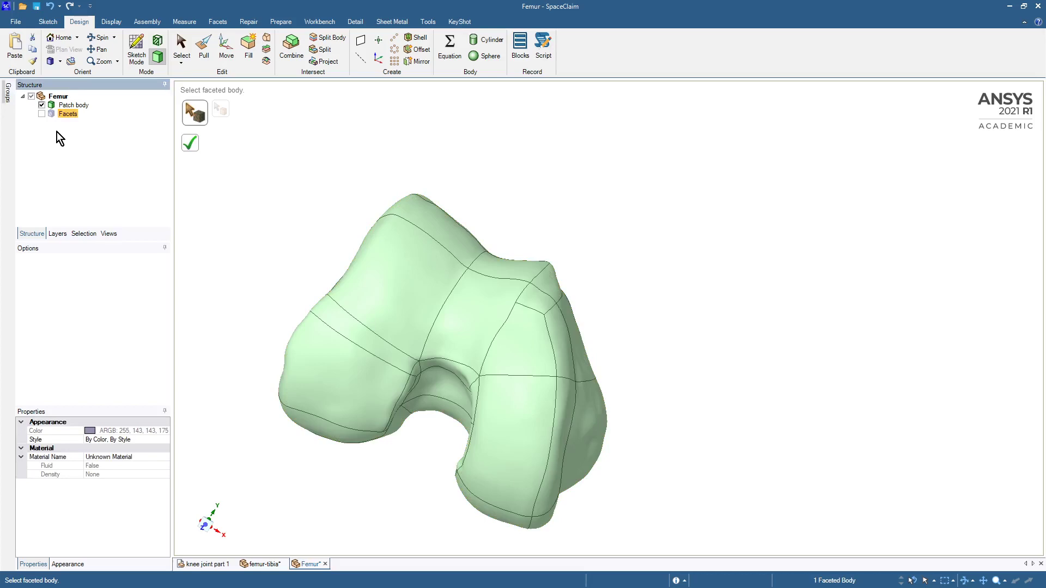
left_click(184, 48)
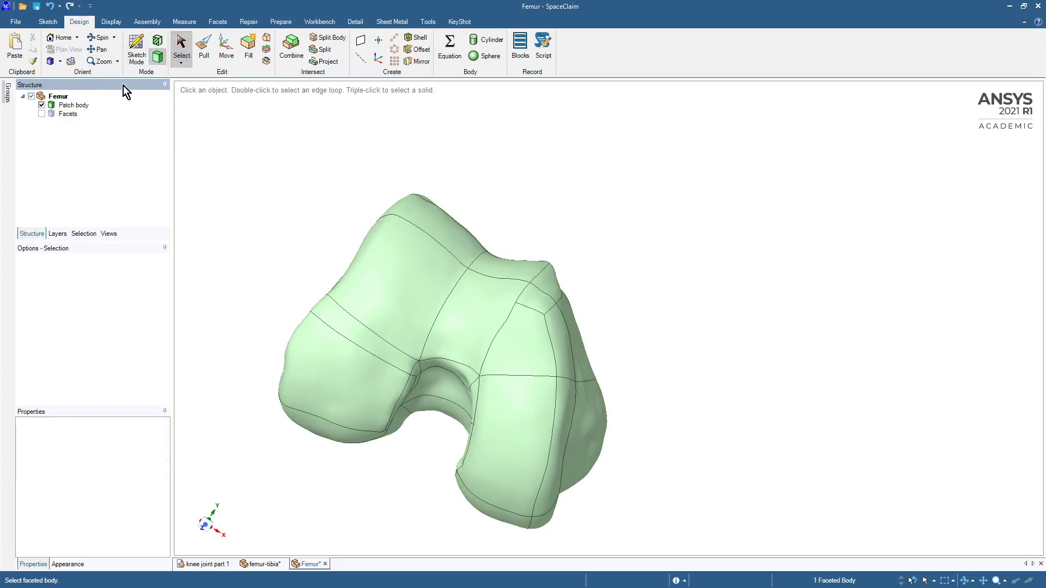
key("Delete")
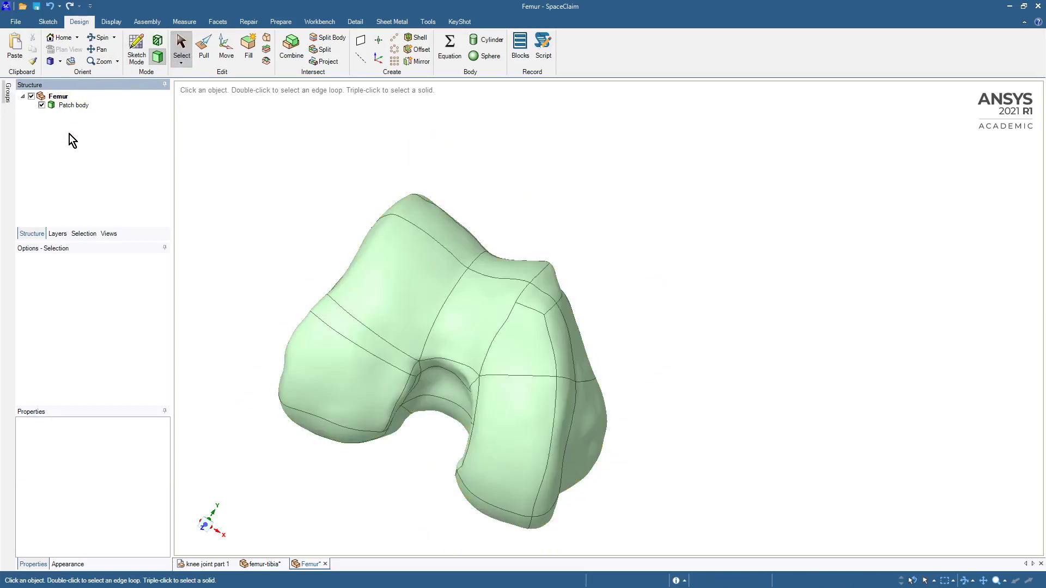
Step: Create a plane on the capped end face of the femur shaft
key("h")
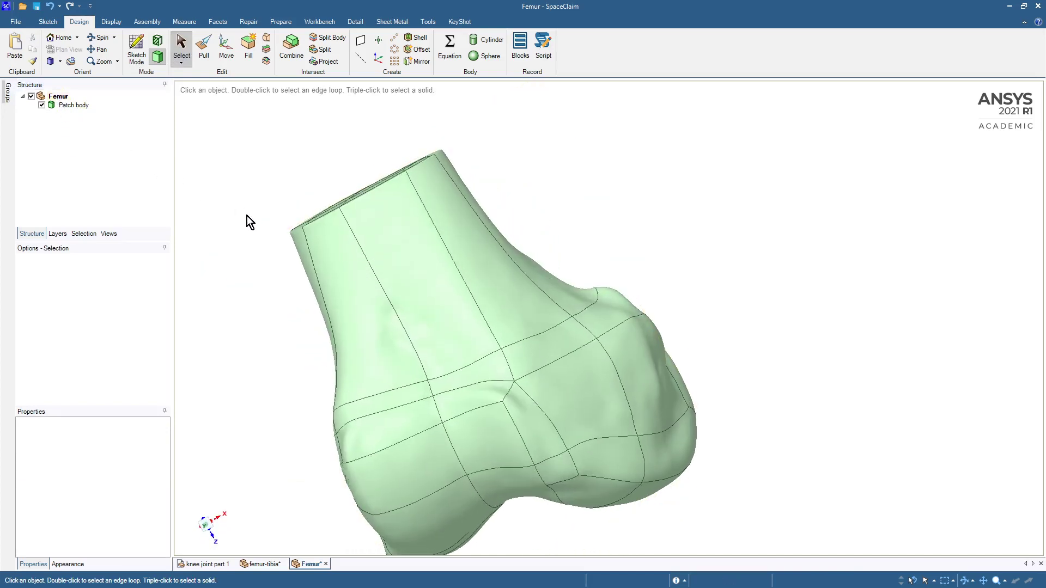
middle_click_drag(247, 215, 246, 216)
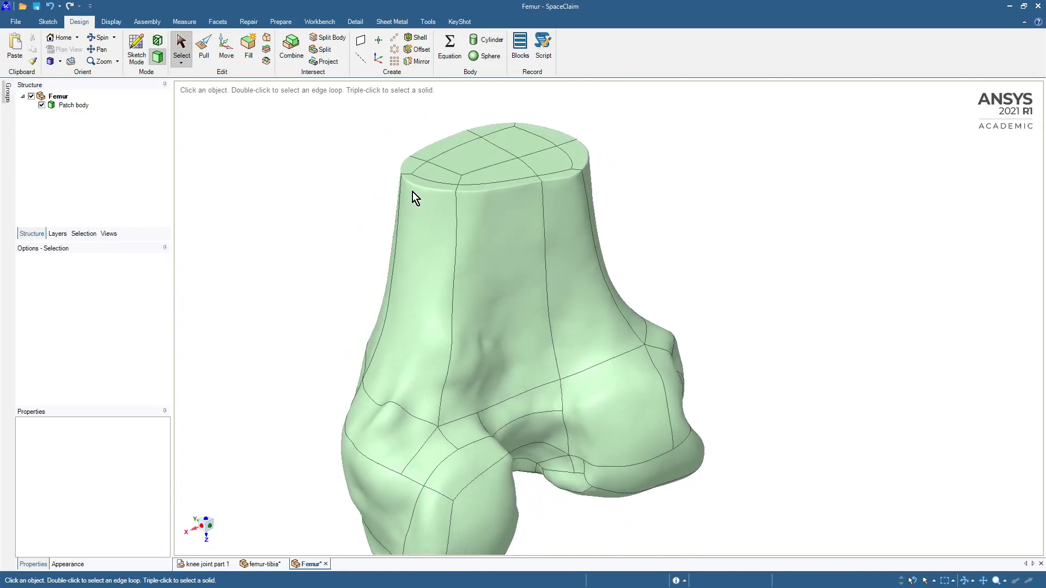
left_click(417, 194)
left_click(314, 203)
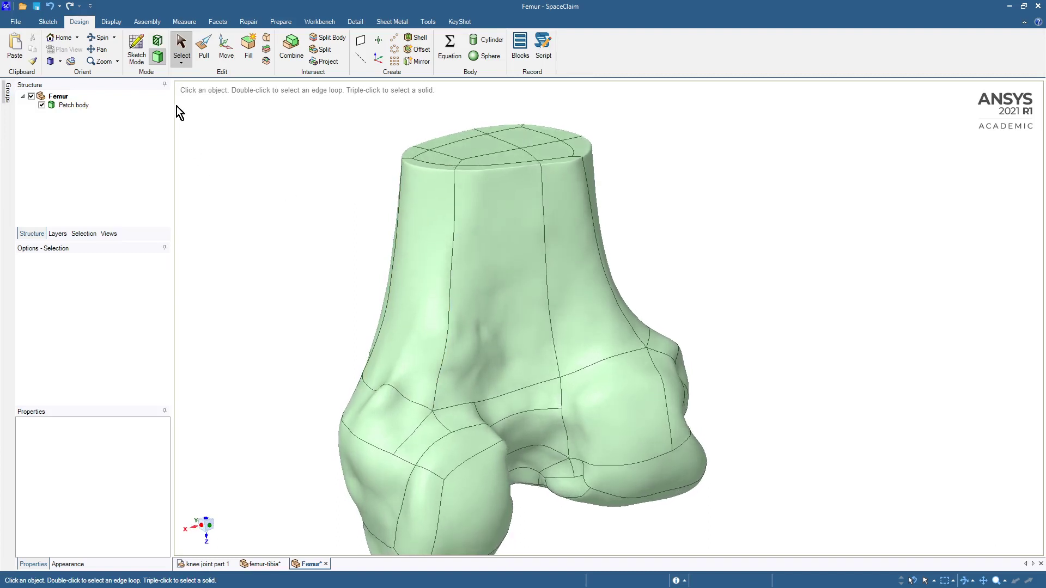
left_click(360, 39)
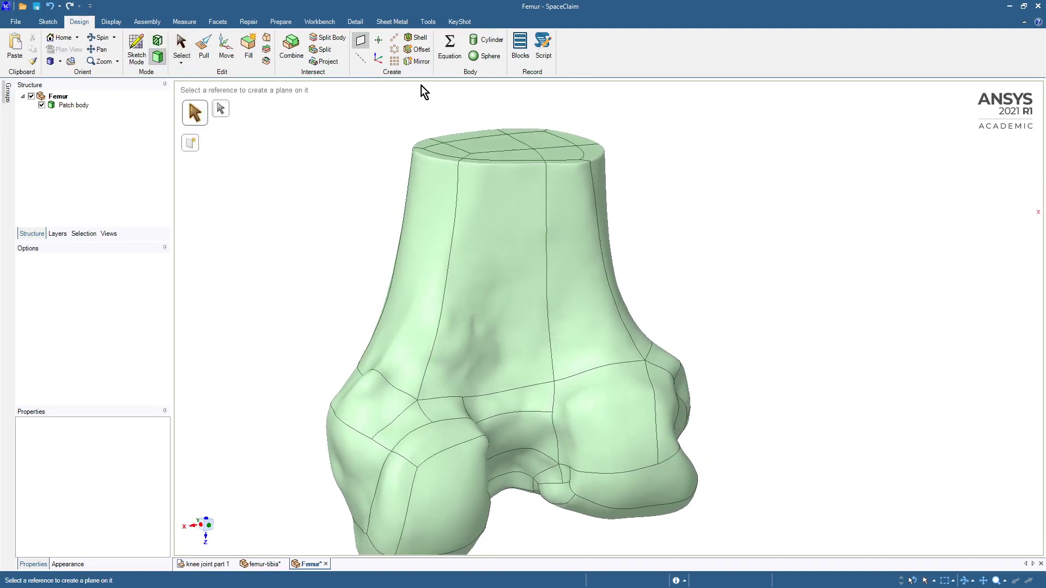
left_click(490, 148)
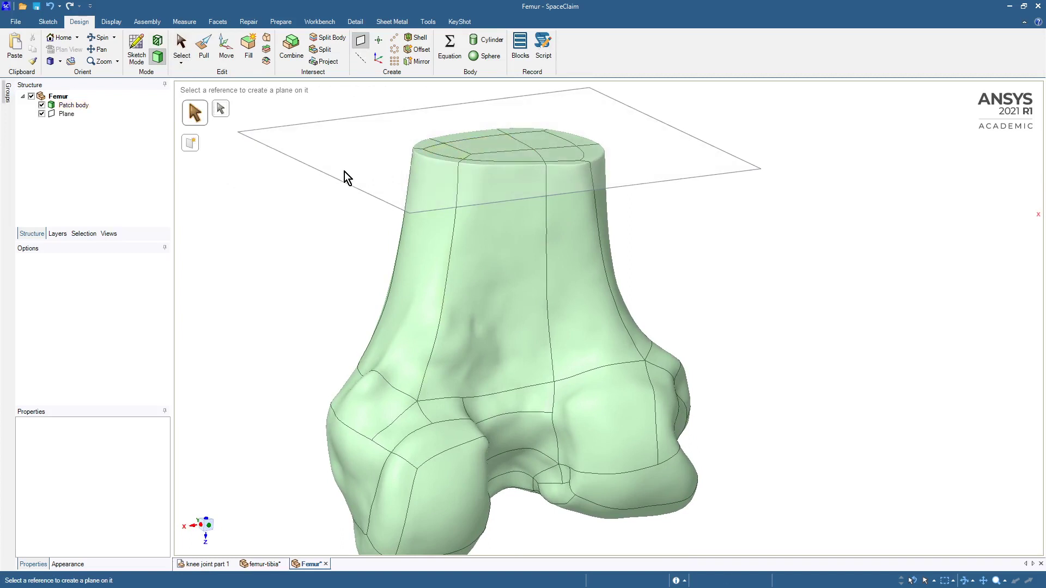
Step: Move the plane 1 mm along the shaft axis into the femur body
key("m")
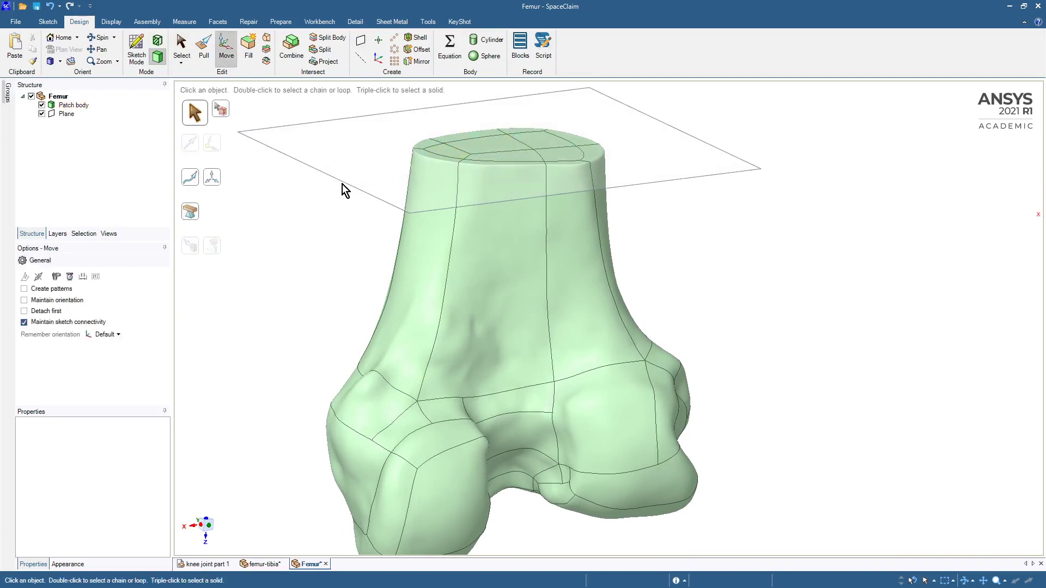
left_click(344, 184)
key("Escape")
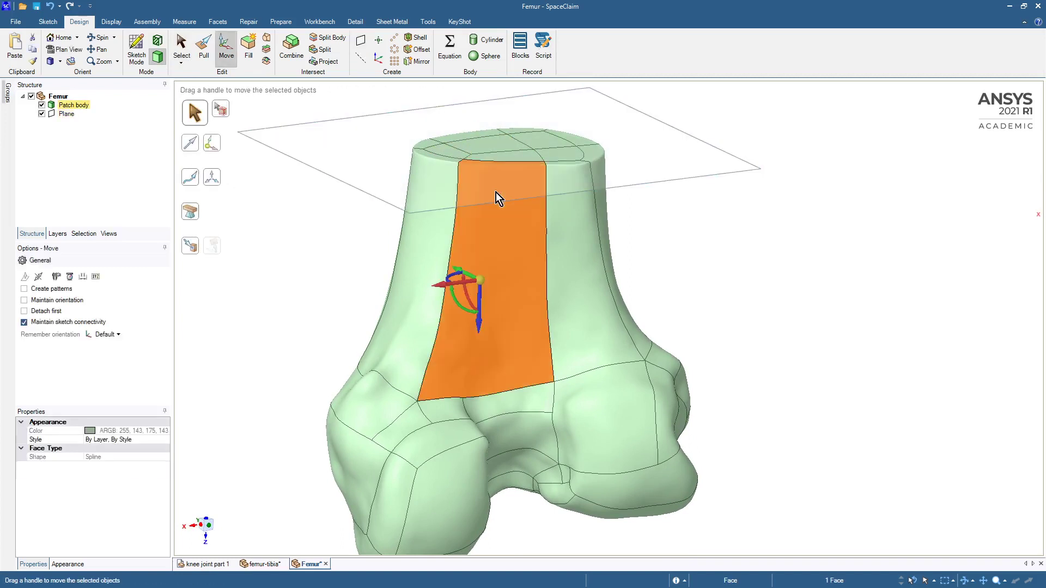
left_click(371, 195)
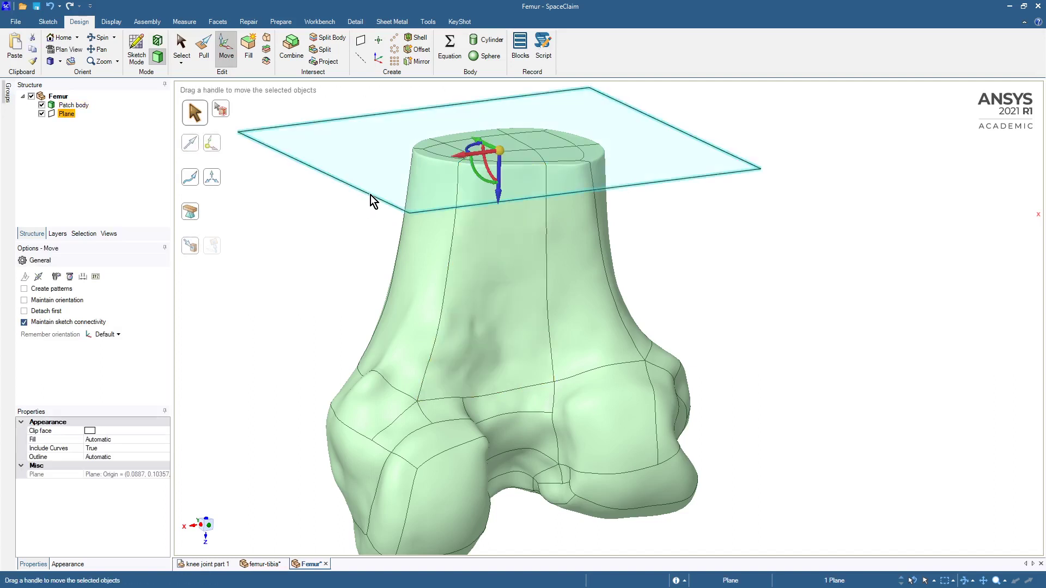
left_click(497, 192)
left_click_drag(500, 197, 282, 265)
key("Up")
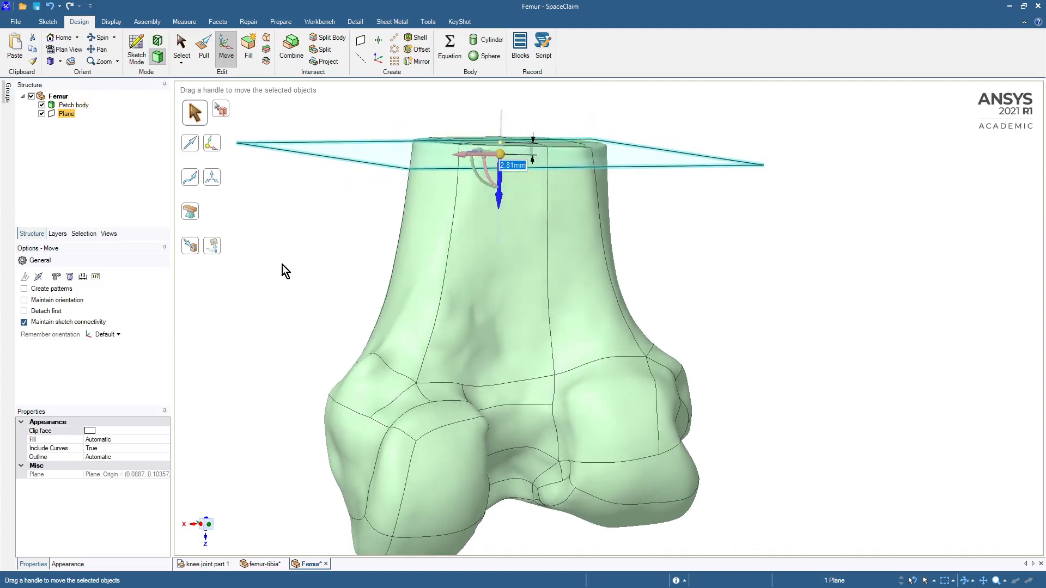
key("Down")
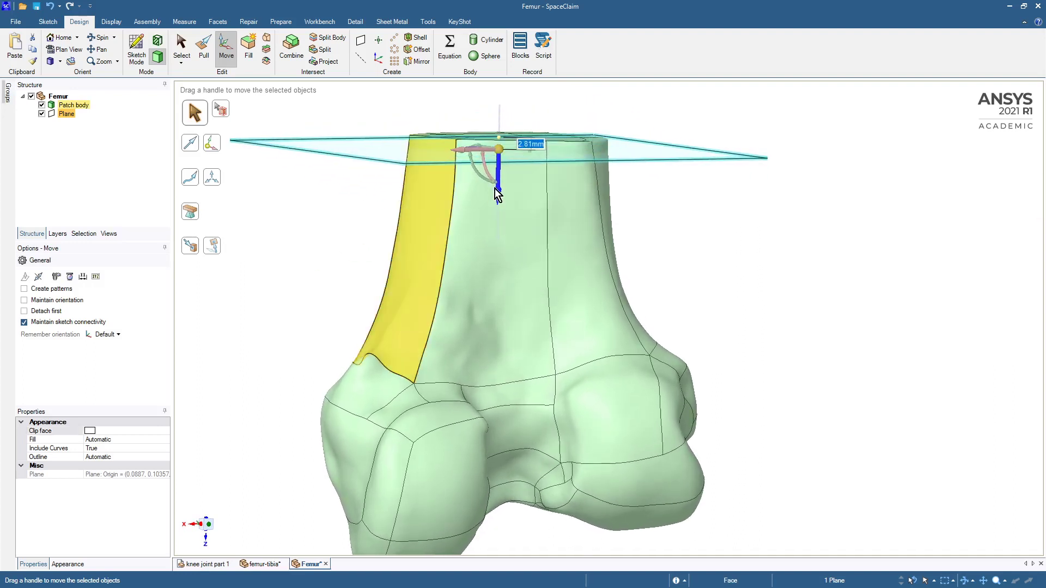
type("1")
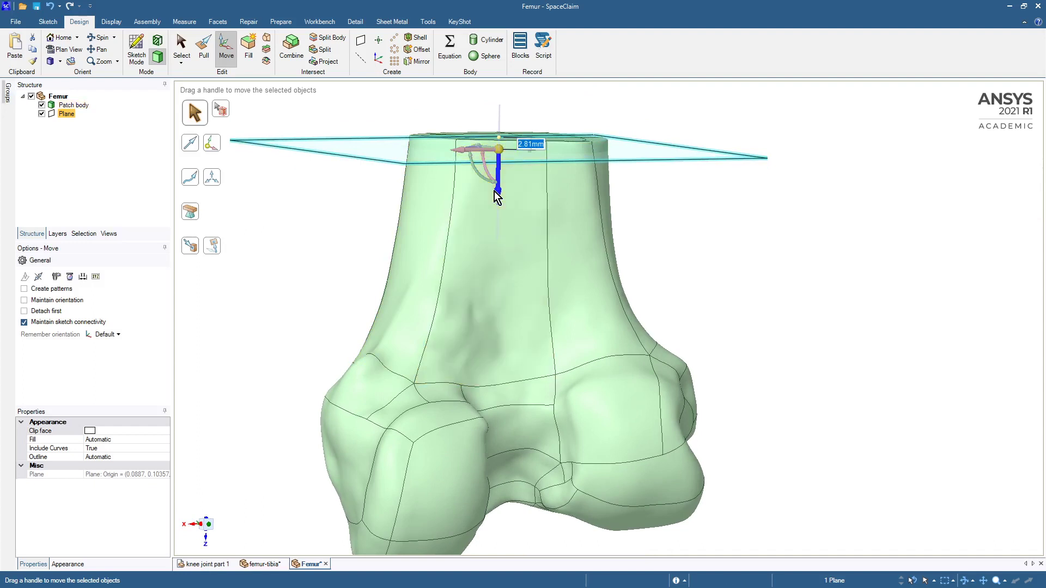
key("Return")
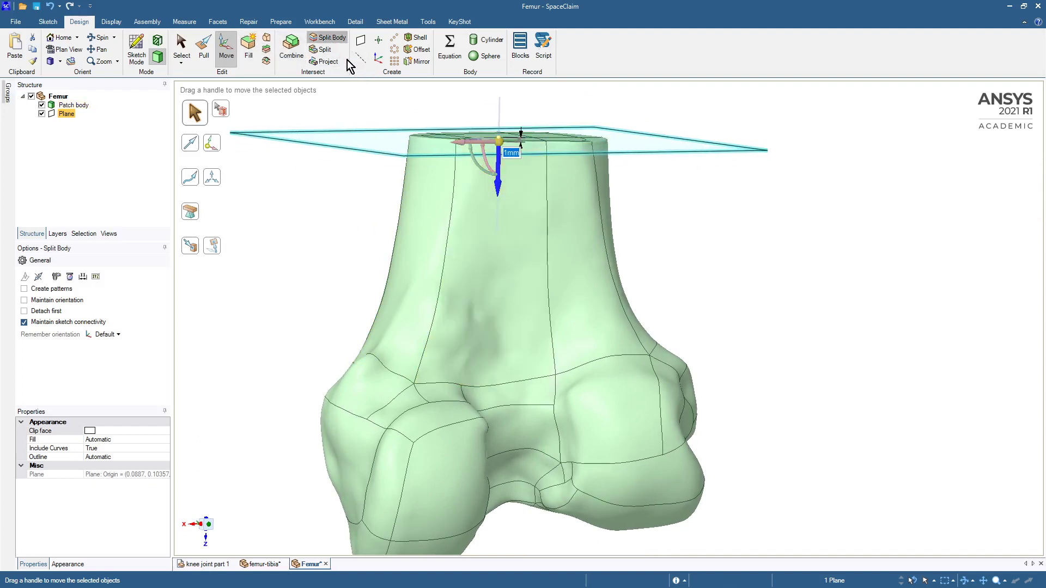
Step: Cut the thin slice off the femur's shaft end with Split Body at the plane, and delete the plane
left_click(426, 178)
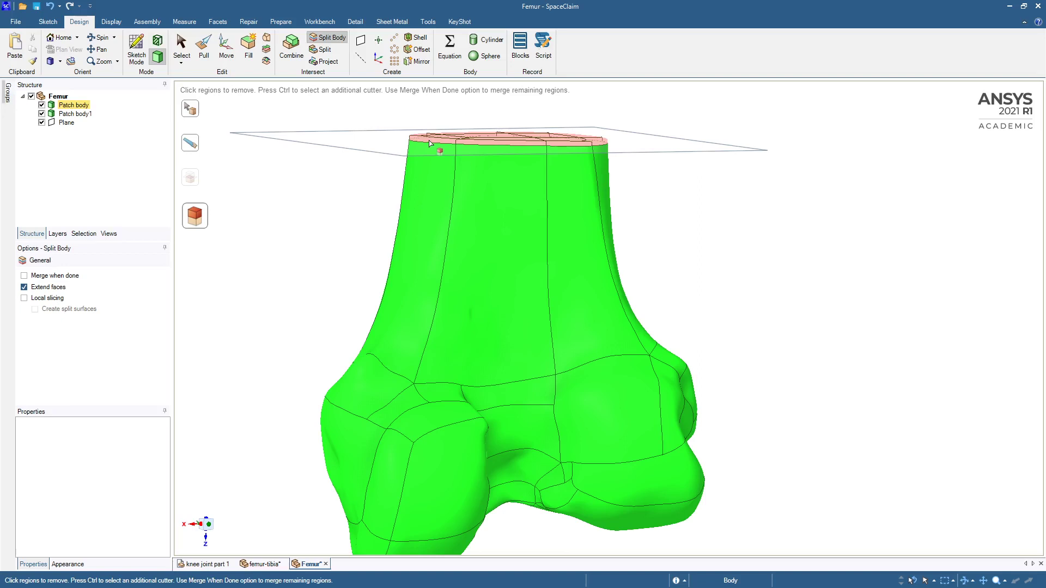
left_click(430, 143)
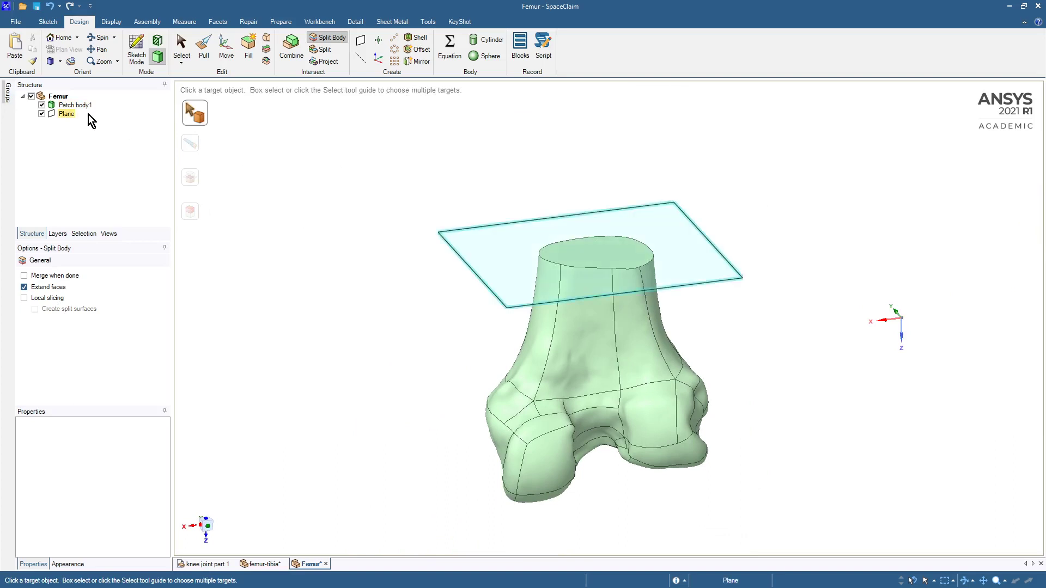
key("Escape")
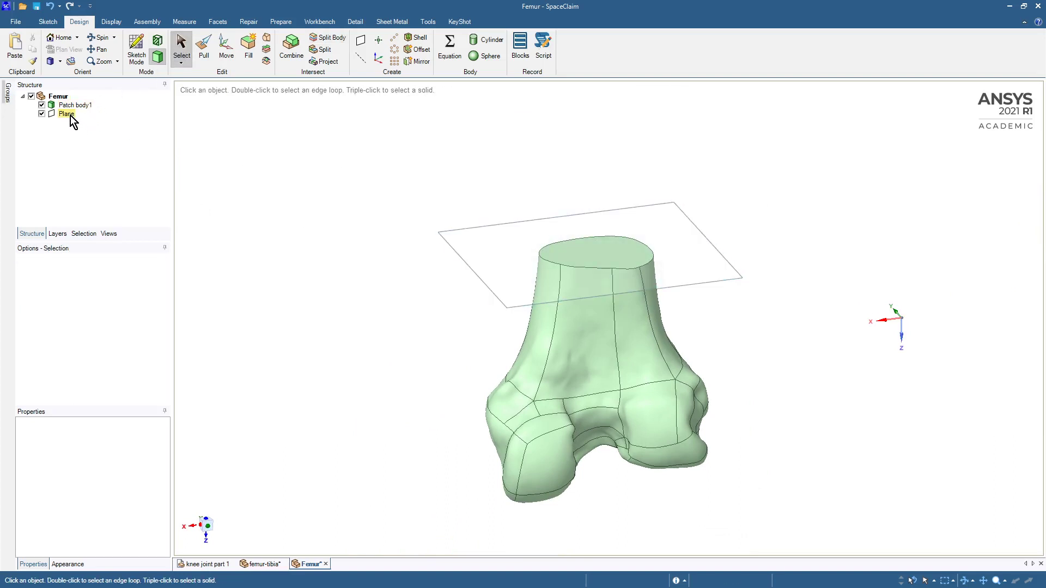
left_click(67, 114)
key("Delete")
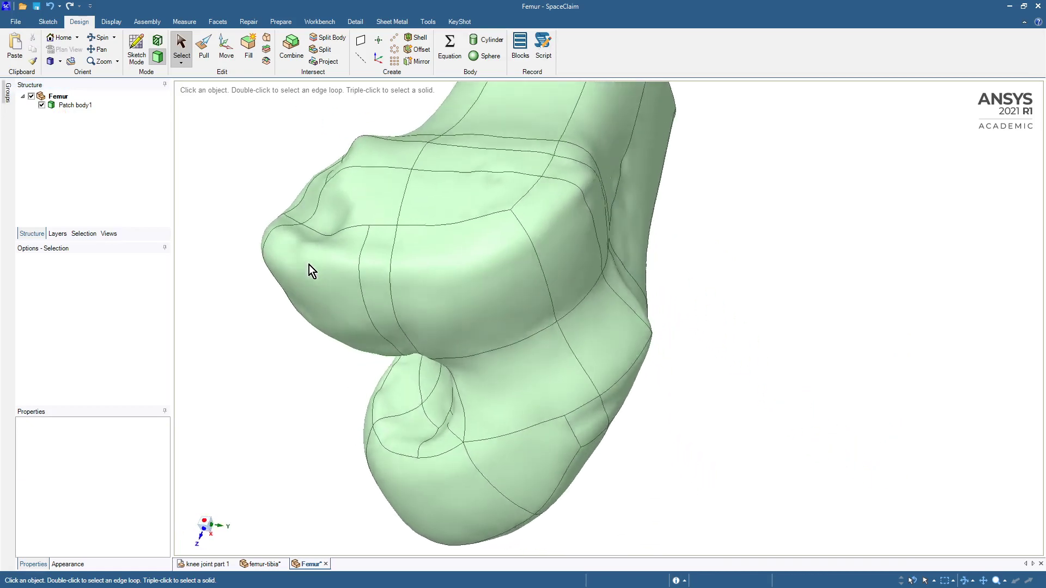
Step: Examine the surface patches and their boundaries on the femur's condyles from several directions
left_click(312, 300)
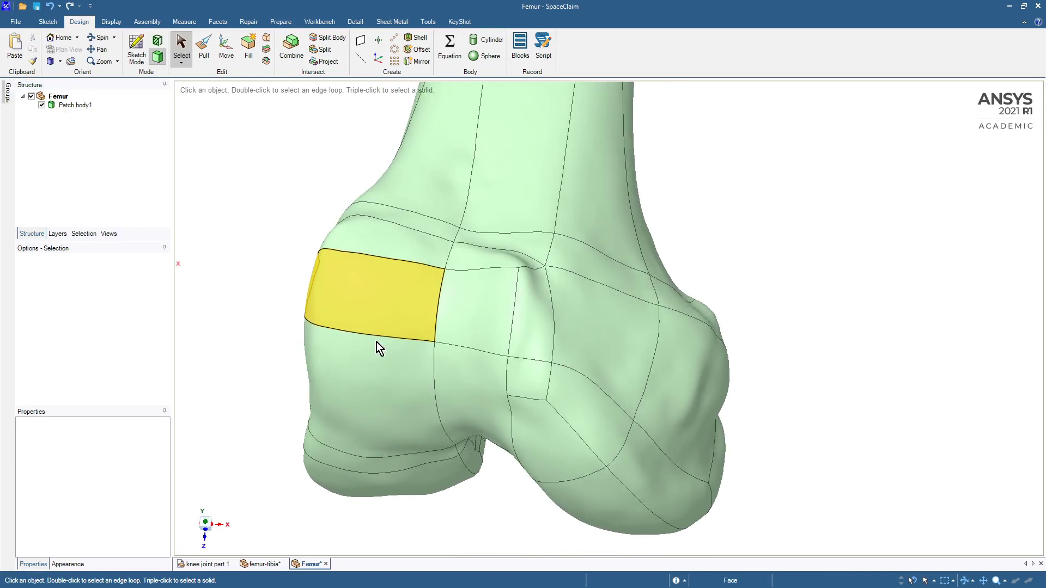
left_click(237, 403)
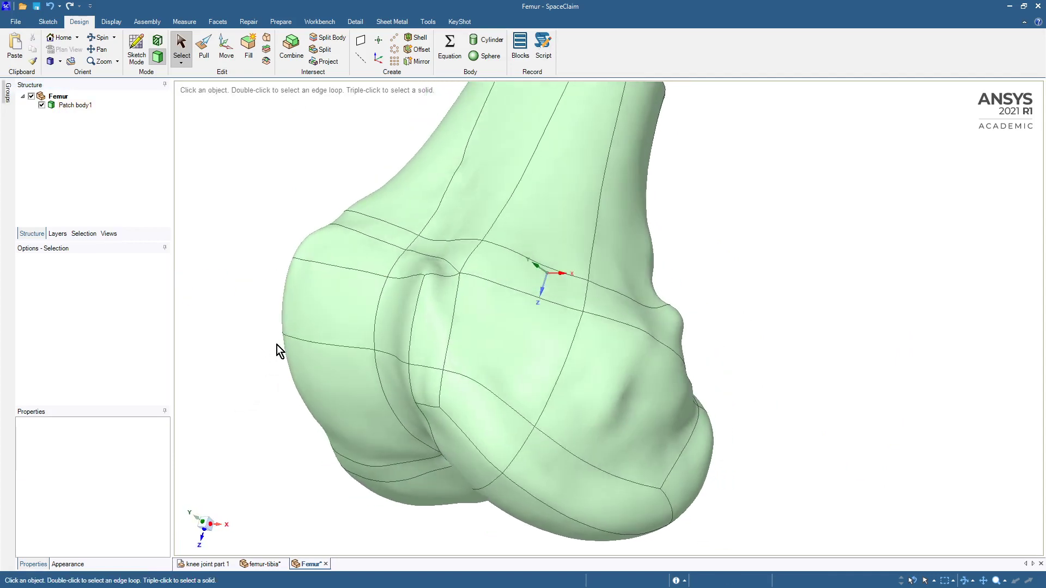
left_click(318, 325)
left_click(254, 386)
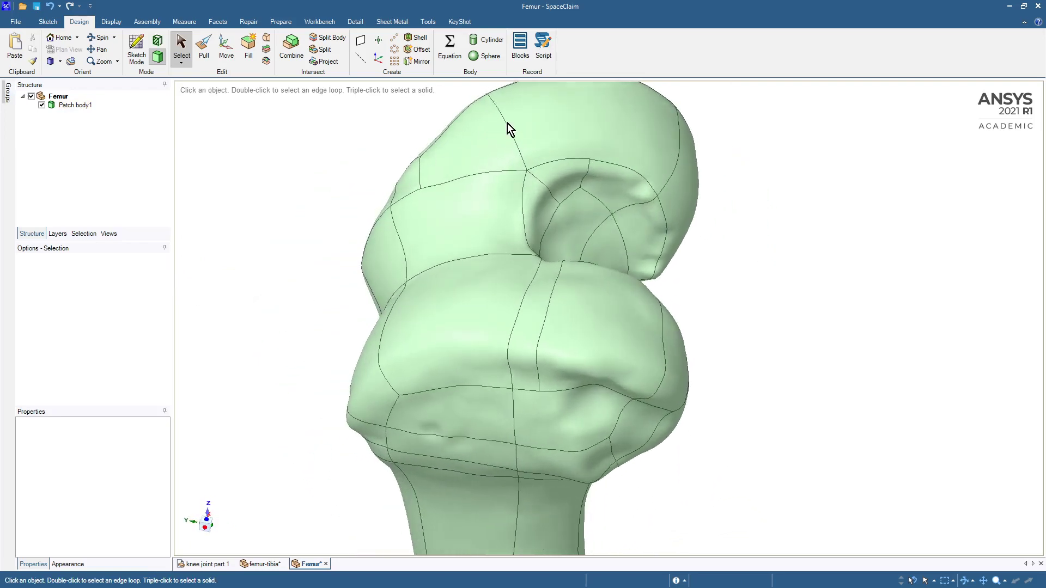
left_click(507, 123)
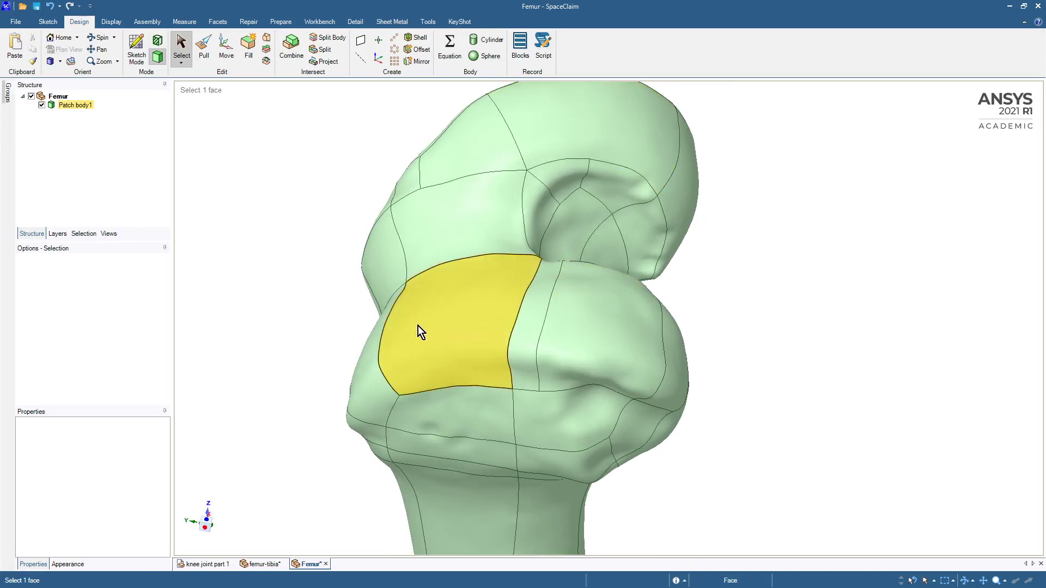
middle_click_drag(318, 323, 361, 258)
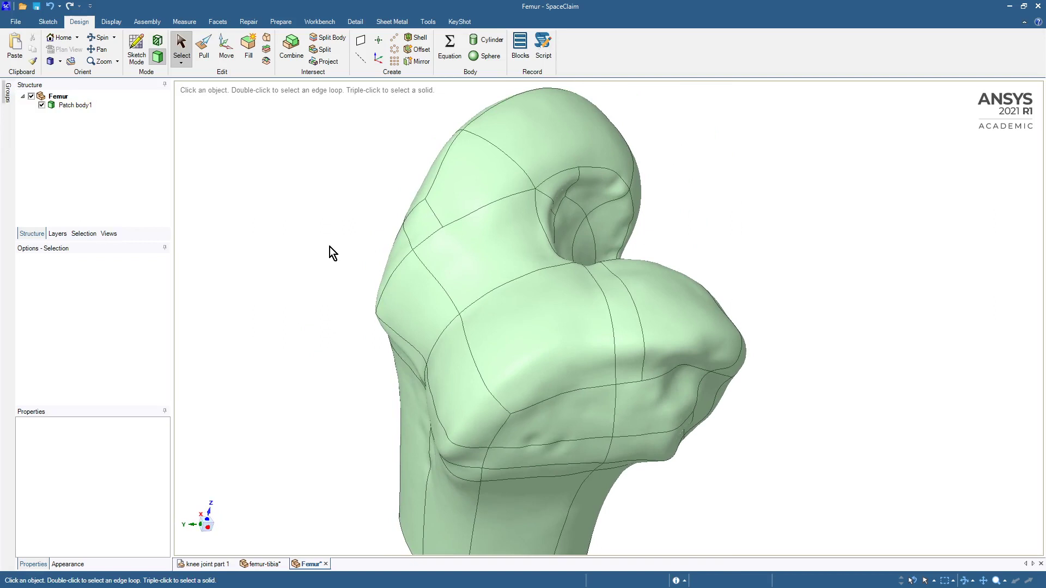
left_click(547, 323)
left_click(693, 307)
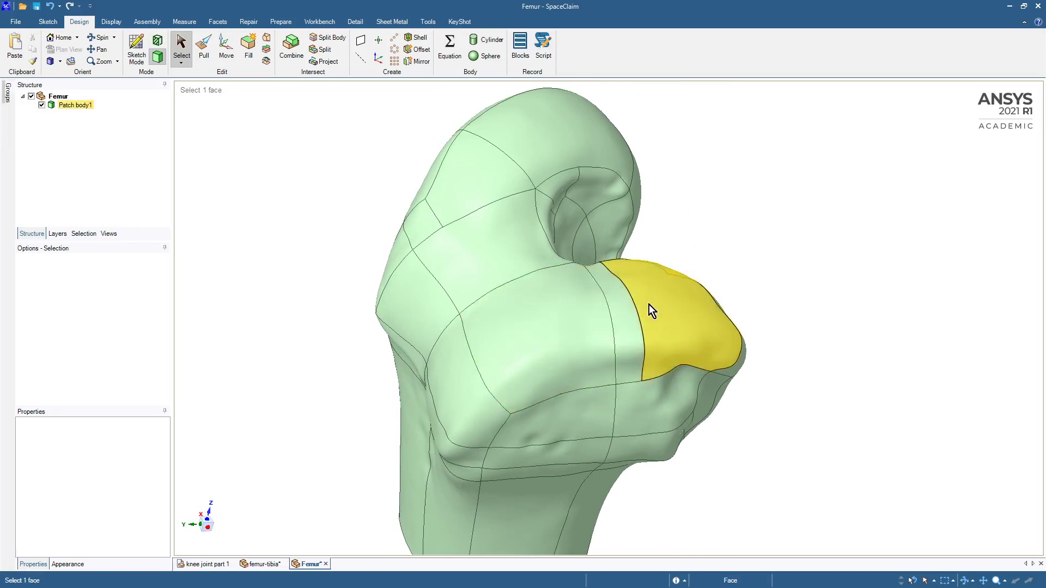
left_click(515, 342)
left_click(657, 318)
left_click(629, 326)
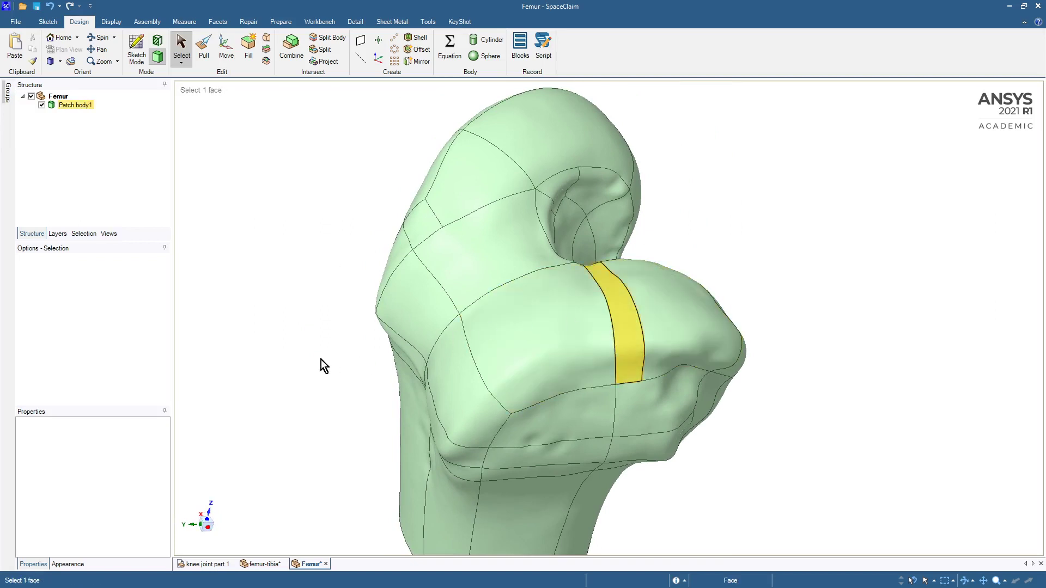
Step: Copy the three adjacent patch faces across the front of the femur's condyle and paste them as a separate surface body
left_click(321, 361)
middle_click_drag(306, 358, 461, 350)
left_click(496, 345)
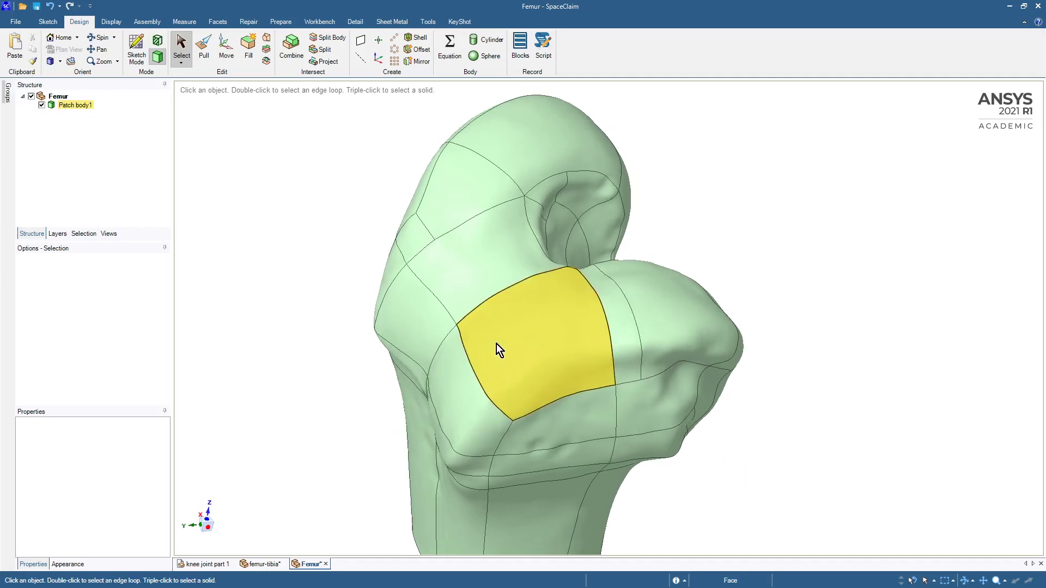
left_click(496, 344)
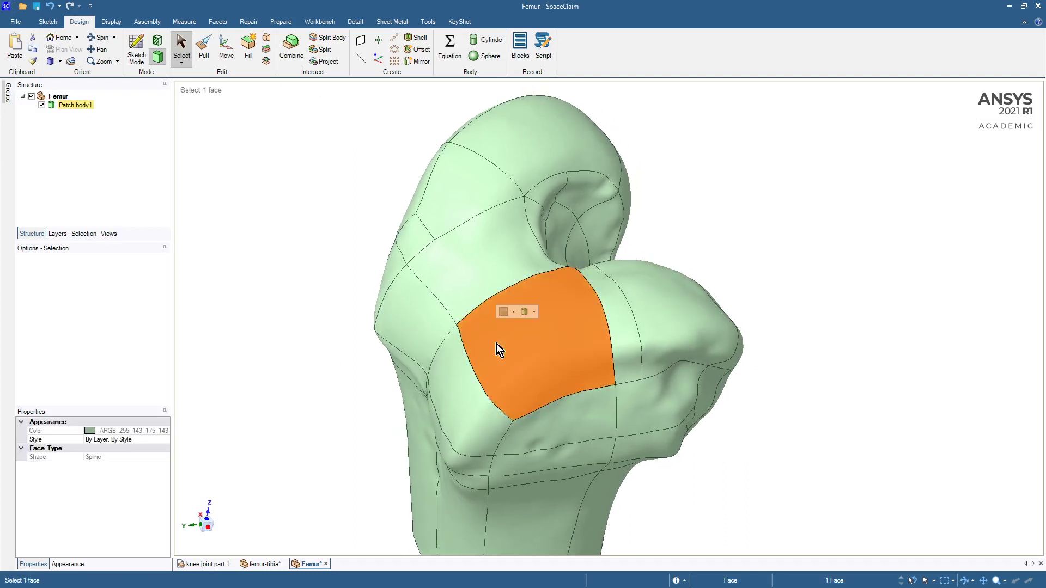
left_click(627, 316, "ctrl")
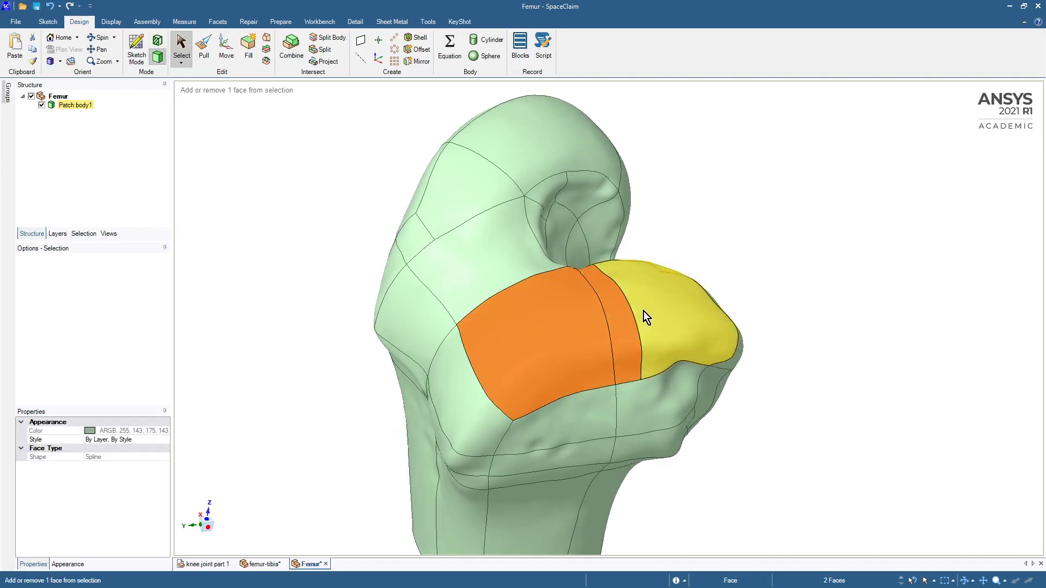
left_click(643, 312, "ctrl")
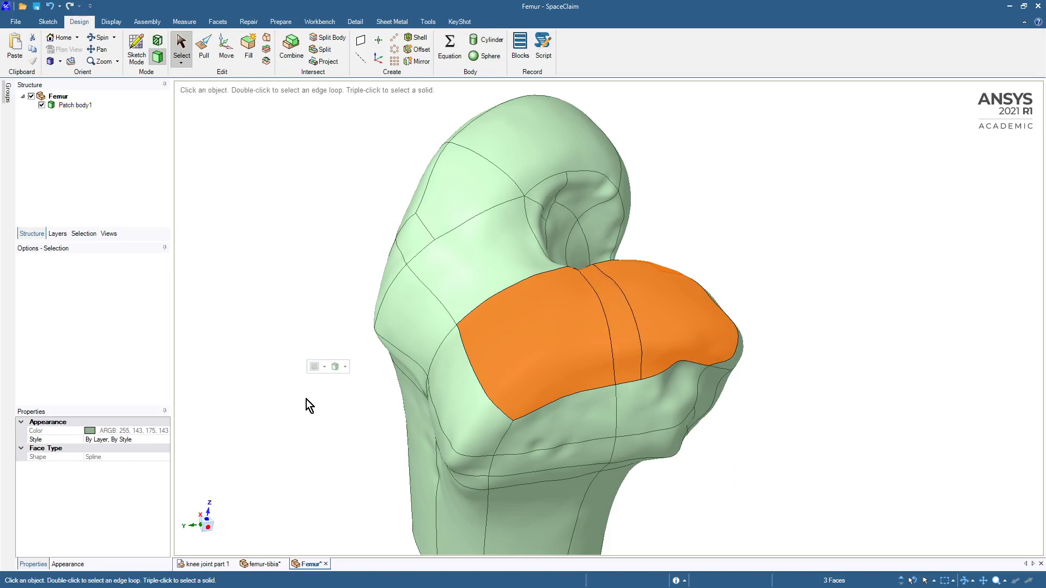
key("ctrl")
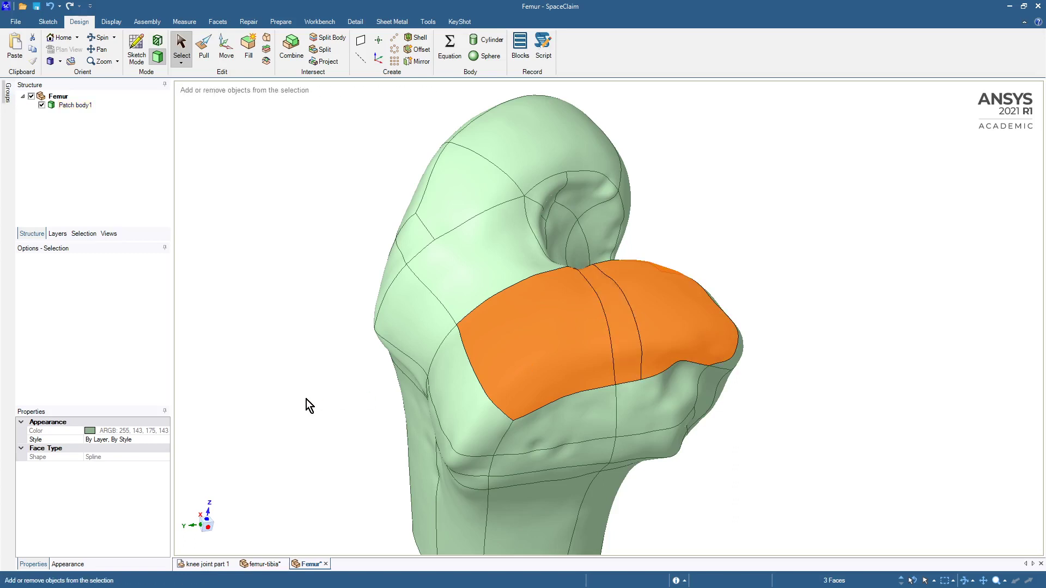
key("ctrl+c")
key("ctrl+v")
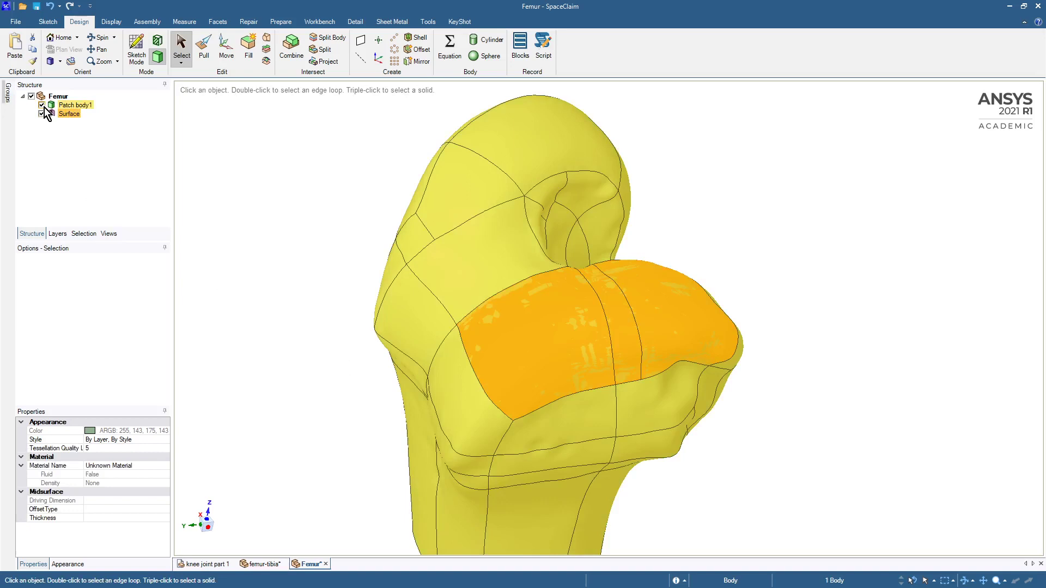
Step: Hide the femur solid Patch body1 and view the isolated copied condyle surface from several directions
left_click(41, 105)
left_click(273, 223)
middle_click_drag(273, 223, 355, 254)
key("Right")
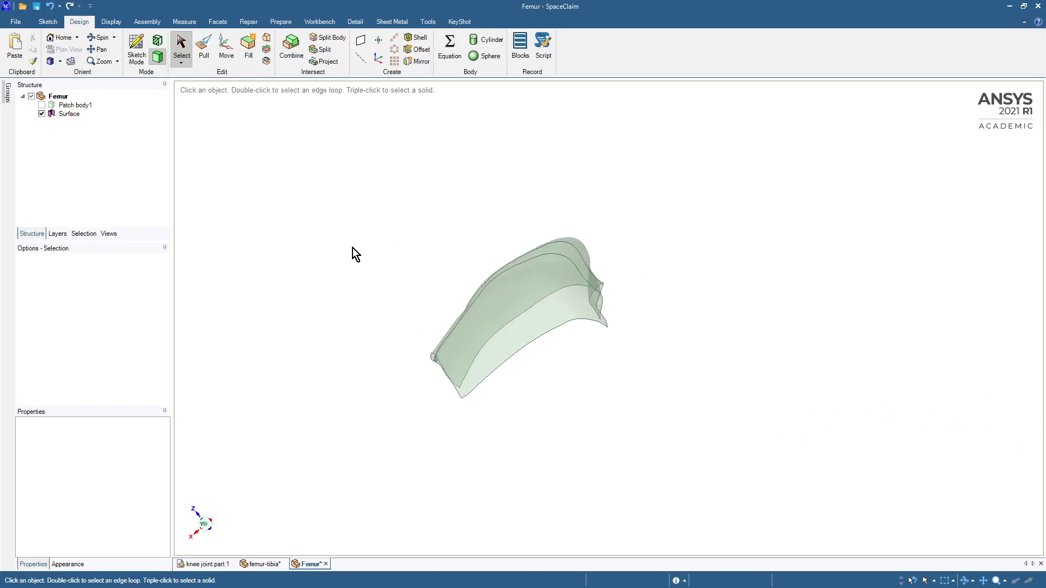
key("Right")
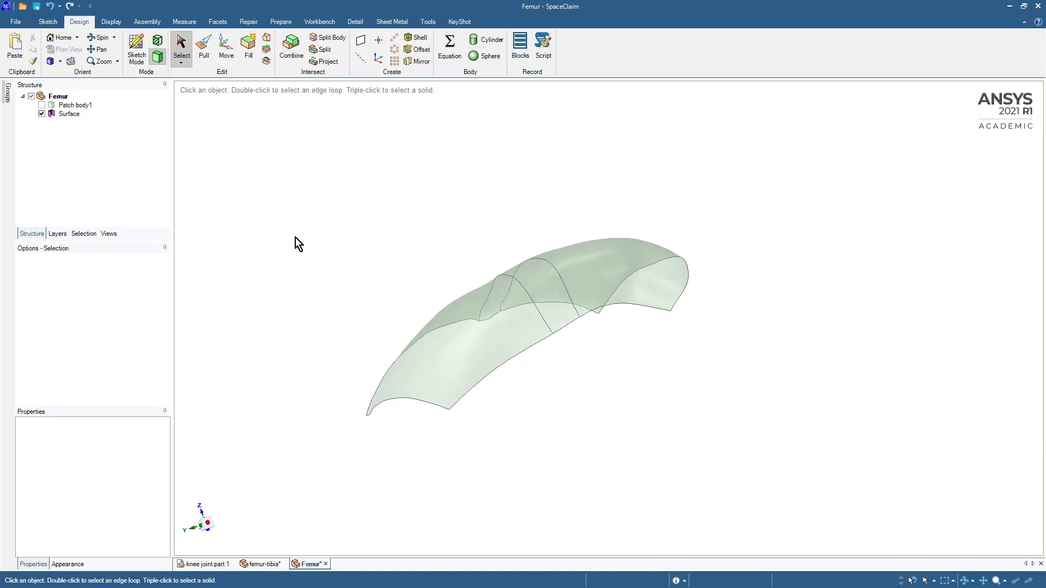